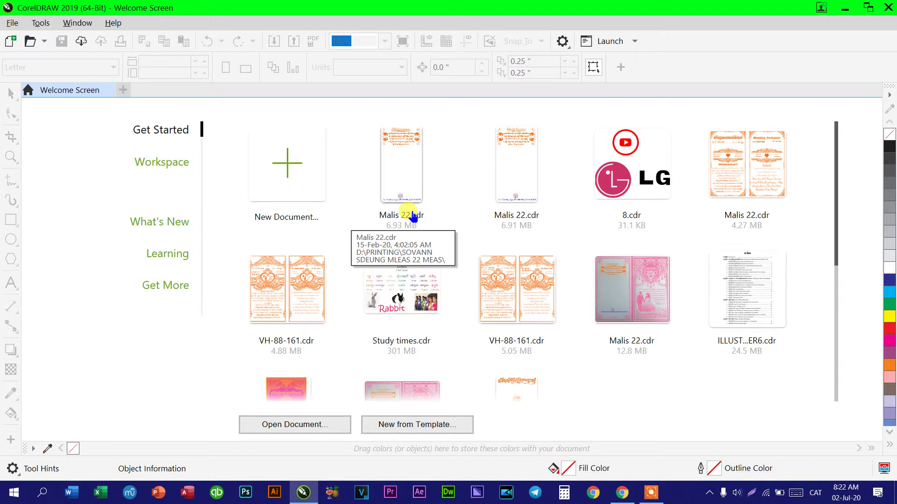
# Step: Create a new blank A4 landscape document at 297 × 210 mm from the Welcome Screen
pyautogui.click(288, 165)
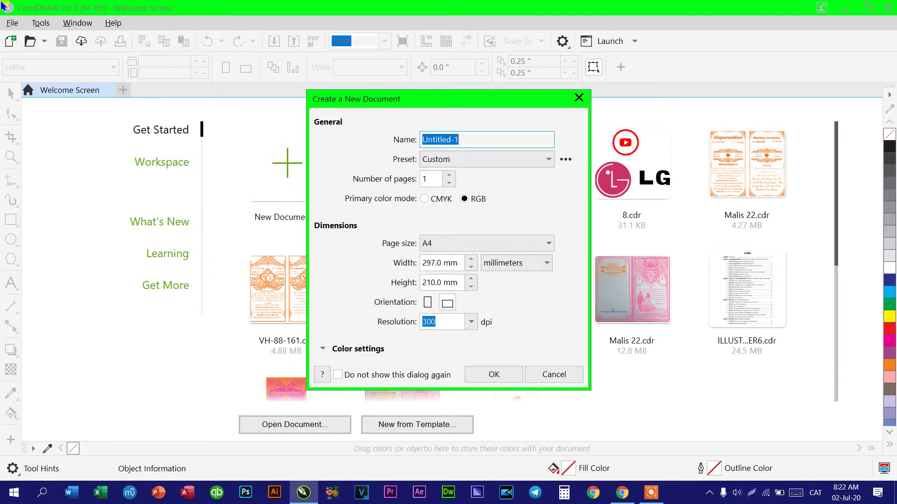
pyautogui.click(484, 369)
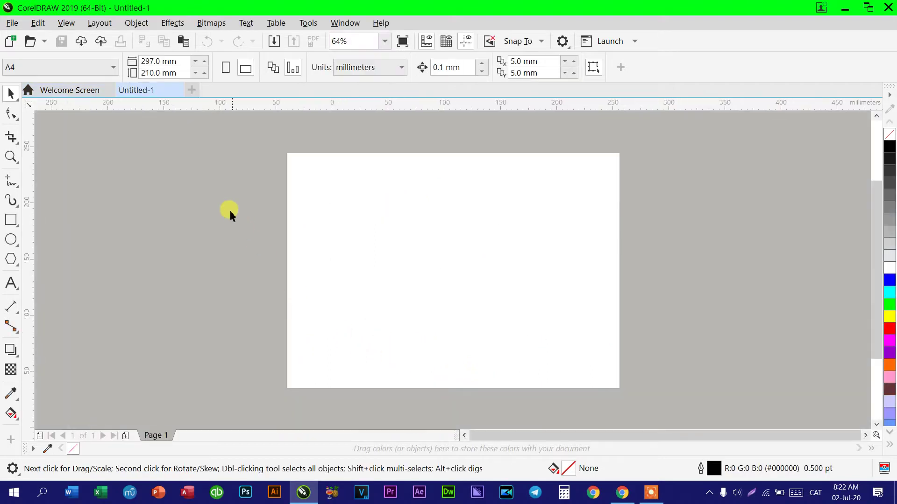
pyautogui.scroll(1, 429, 312)
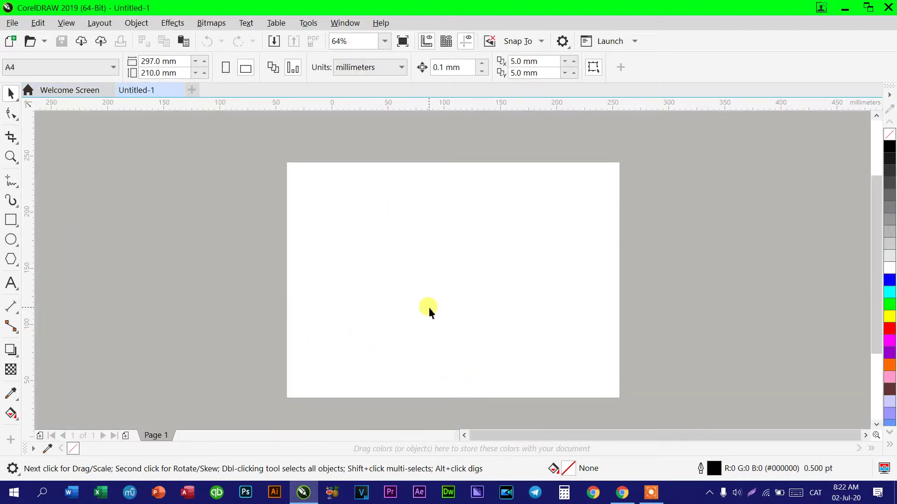
pyautogui.hscroll(-1, 430, 312)
pyautogui.hscroll(-1, 429, 312)
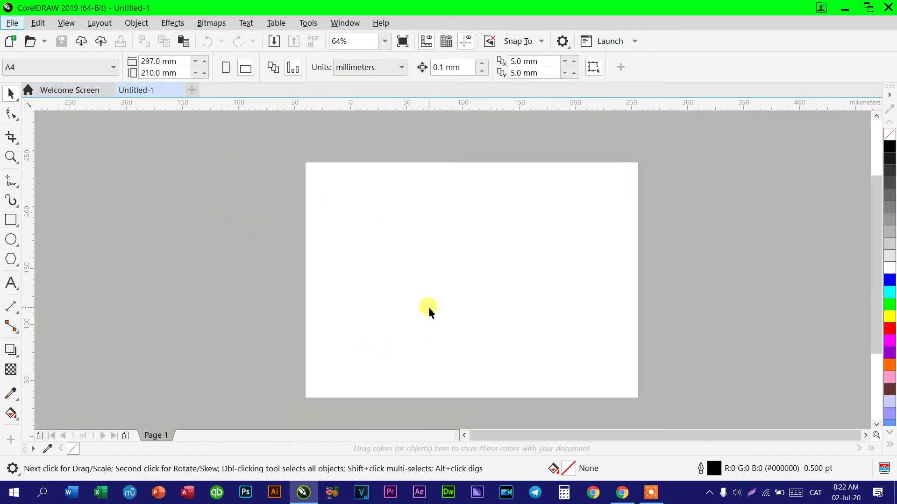
pyautogui.scroll(1, 430, 312)
pyautogui.scroll(-1, 430, 312)
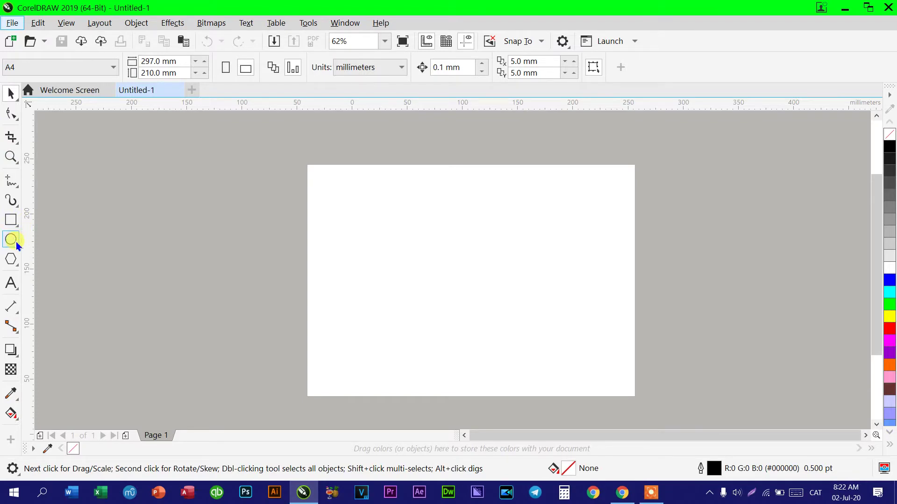
pyautogui.click(12, 157)
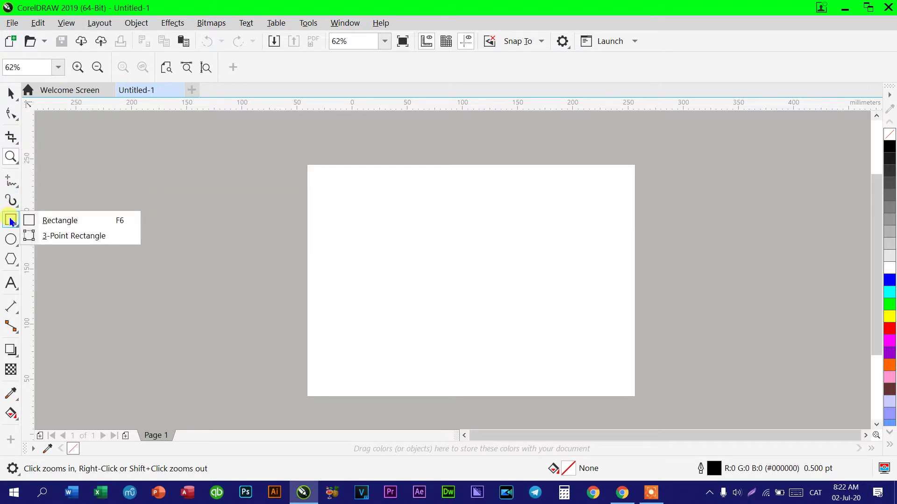
# Step: Draw a circle on the left of the page and fill it blue
pyautogui.click(11, 239)
pyautogui.moveTo(349, 225)
pyautogui.mouseDown()
pyautogui.moveTo(410, 294)
pyautogui.moveTo(442, 313)
pyautogui.mouseUp()
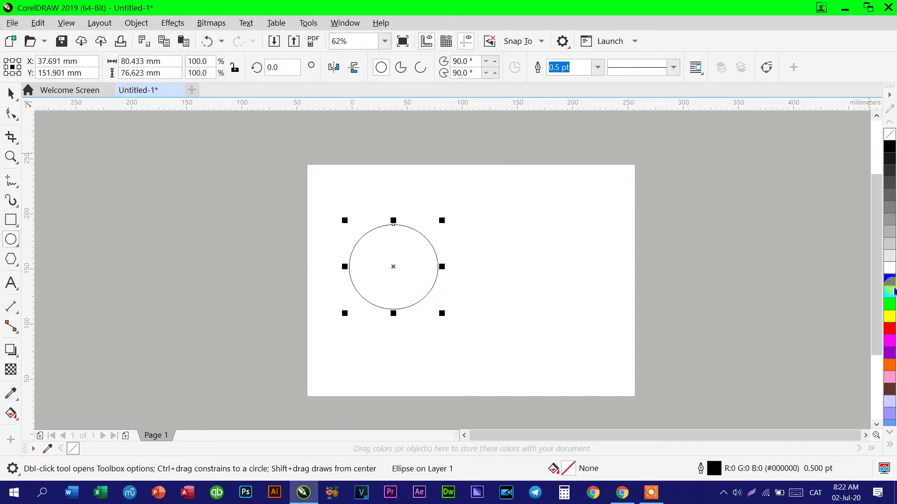
pyautogui.click(890, 279)
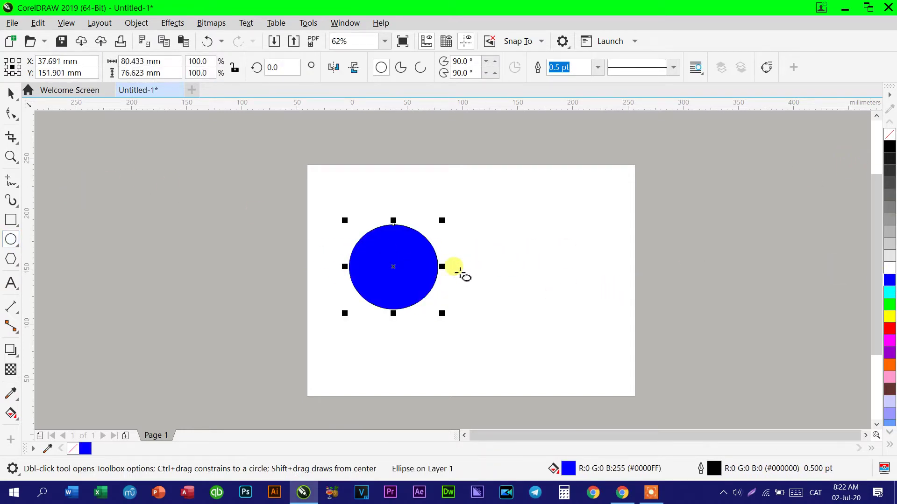
# Step: Place an overlapping copy to the right, select both circles, and apply Intersect
pyautogui.click(10, 93)
pyautogui.moveTo(429, 264); pyautogui.dragTo(474, 257)
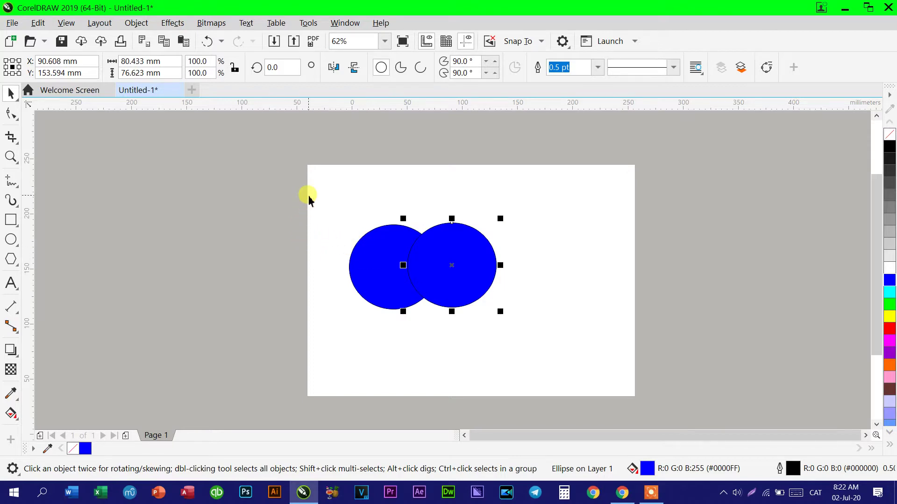
pyautogui.click(312, 176)
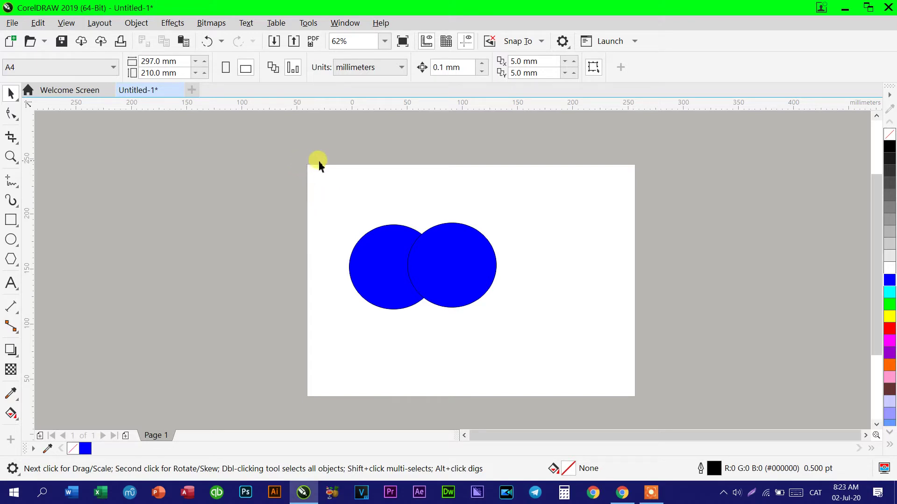
pyautogui.moveTo(318, 176); pyautogui.dragTo(561, 364)
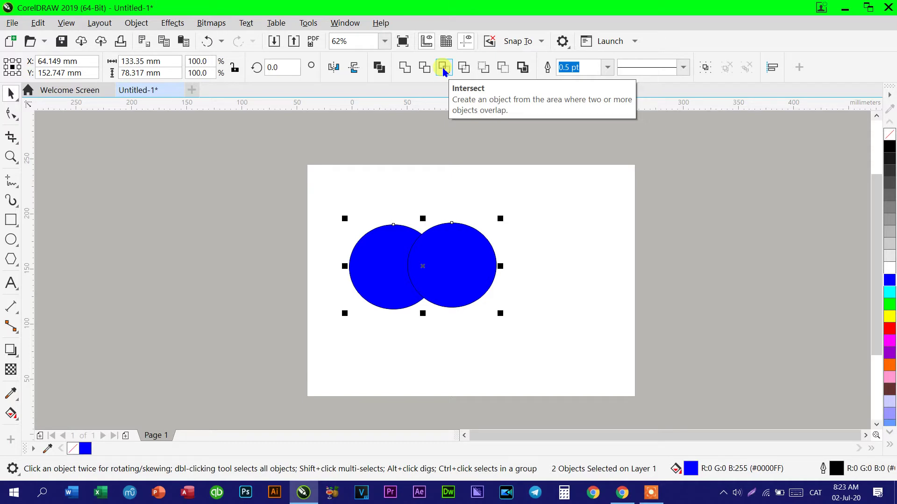
pyautogui.click(443, 68)
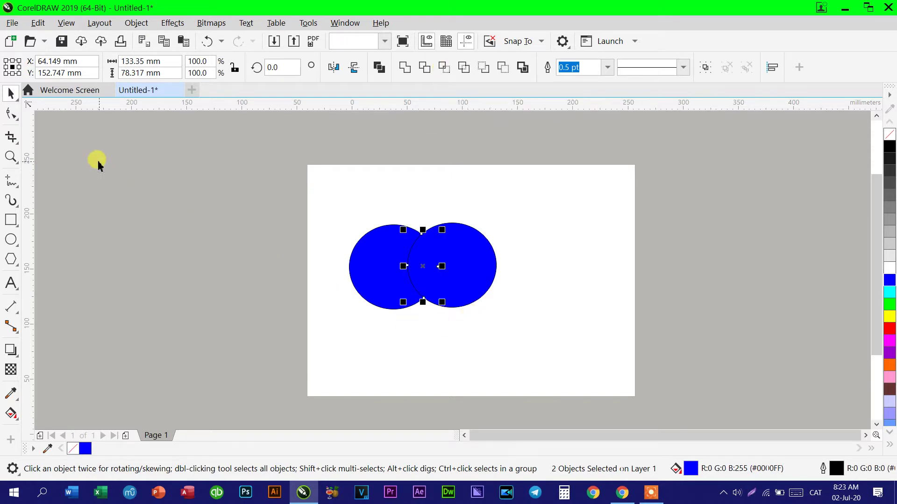
# Step: Move the right circle further right and the left circle toward the page's left edge
pyautogui.click(436, 356)
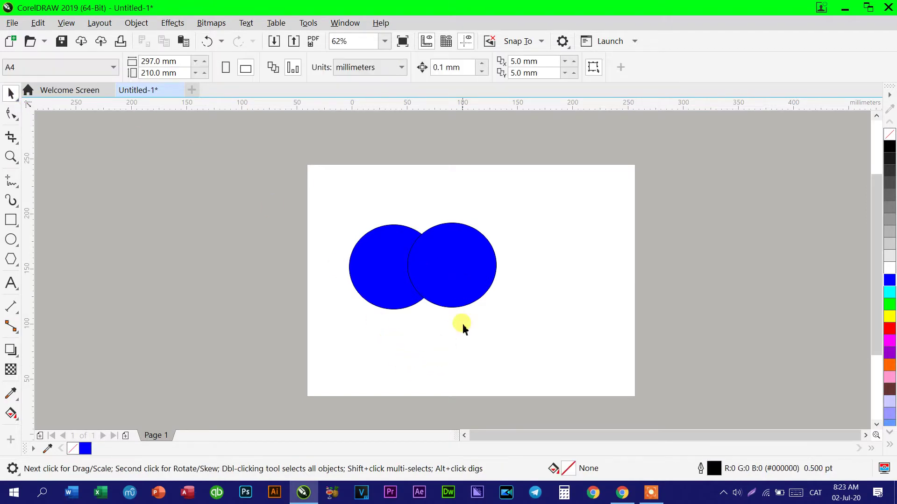
pyautogui.click(470, 269)
pyautogui.click(502, 360)
pyautogui.moveTo(469, 255); pyautogui.dragTo(561, 279)
pyautogui.moveTo(385, 268); pyautogui.dragTo(332, 277)
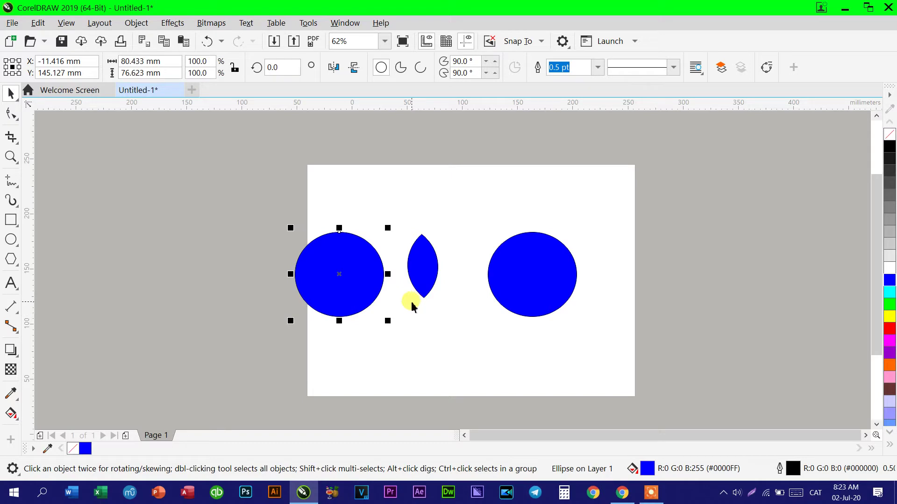
# Step: Arrange the lens shape and both circles in a row along the top of the page
pyautogui.click(420, 271)
pyautogui.moveTo(421, 260); pyautogui.dragTo(453, 210)
pyautogui.moveTo(327, 260); pyautogui.dragTo(369, 238)
pyautogui.moveTo(516, 255); pyautogui.dragTo(552, 219)
pyautogui.moveTo(393, 237); pyautogui.dragTo(365, 214)
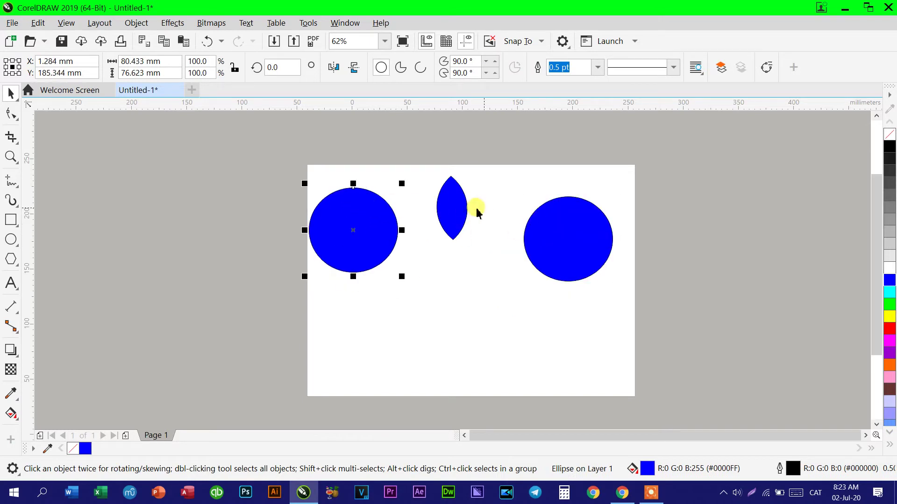
pyautogui.moveTo(456, 208); pyautogui.dragTo(468, 198)
pyautogui.moveTo(366, 233); pyautogui.dragTo(372, 216)
pyautogui.moveTo(580, 224); pyautogui.dragTo(580, 198)
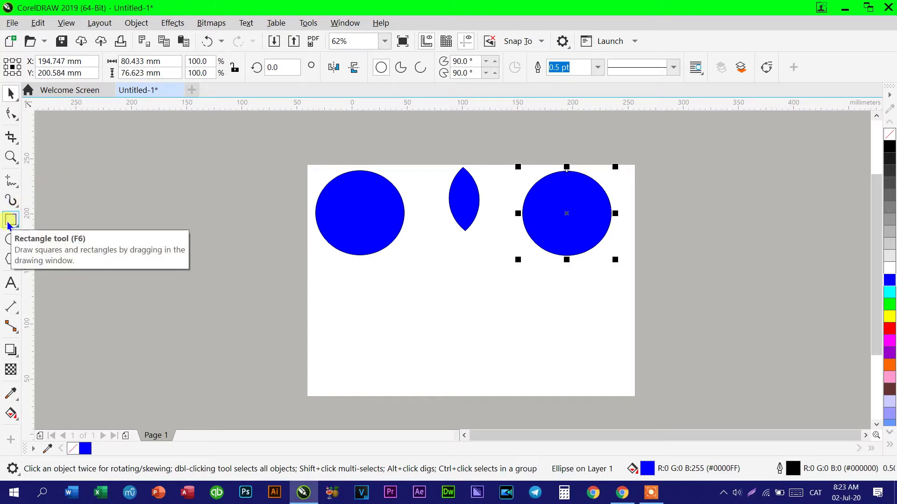
pyautogui.press('F6')
# Step: Draw a rectangle in the lower left with an ellipse overlapping its right end
pyautogui.moveTo(314, 286); pyautogui.dragTo(456, 353)
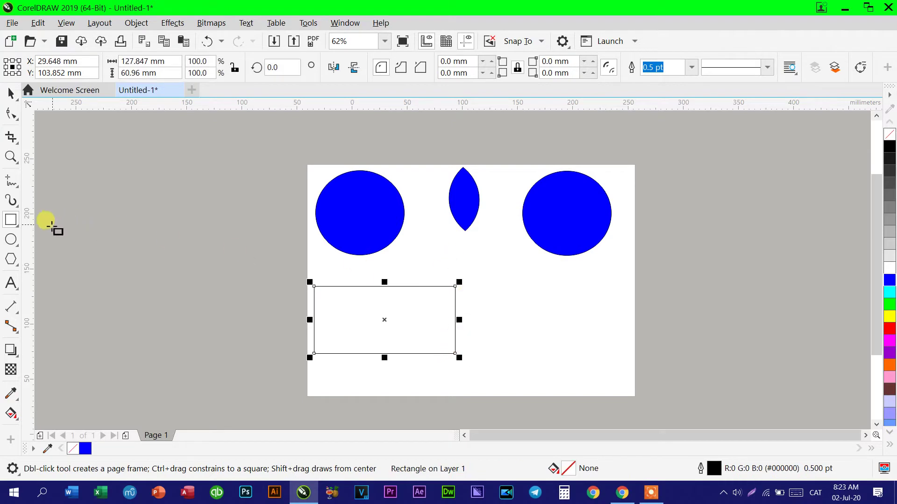
pyautogui.click(13, 239)
pyautogui.moveTo(426, 270); pyautogui.dragTo(510, 383)
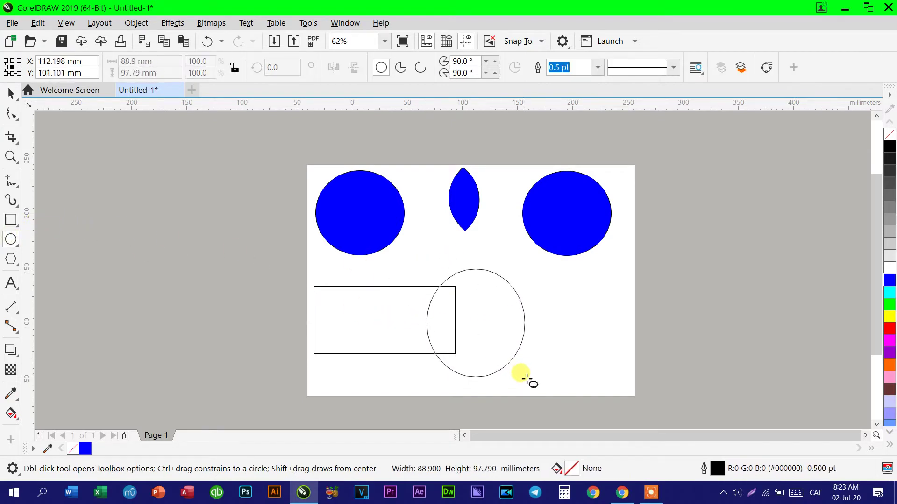
pyautogui.moveTo(512, 384); pyautogui.dragTo(526, 378)
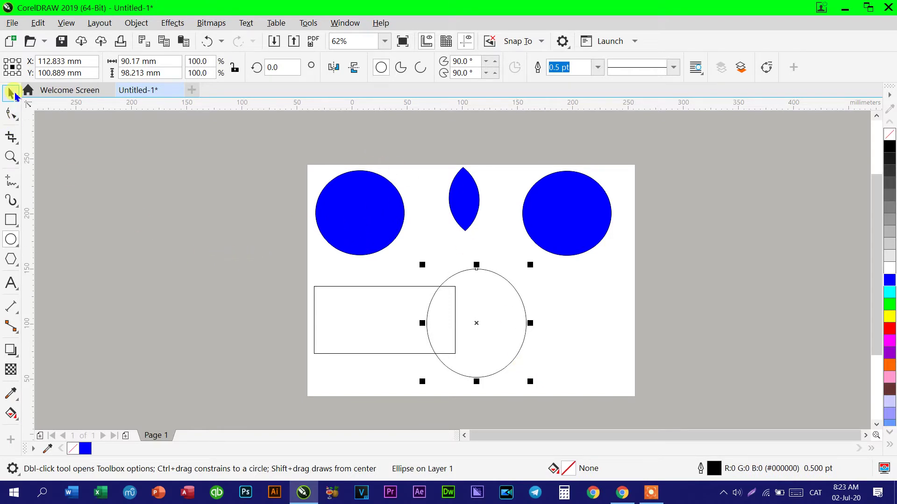
# Step: Apply Simplify to the rectangle and ellipse, then fill blue and undo the fill
pyautogui.click(10, 93)
pyautogui.moveTo(288, 267); pyautogui.dragTo(477, 378)
pyautogui.moveTo(598, 411); pyautogui.dragTo(599, 410)
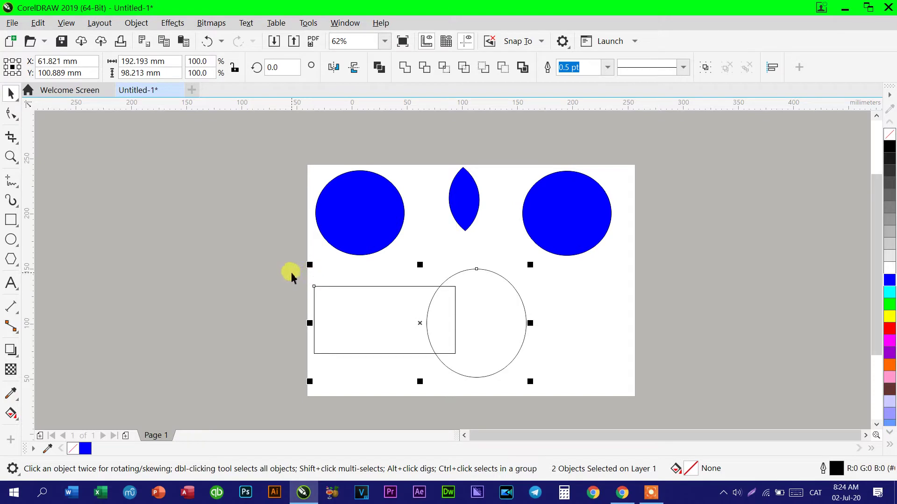
pyautogui.click(463, 75)
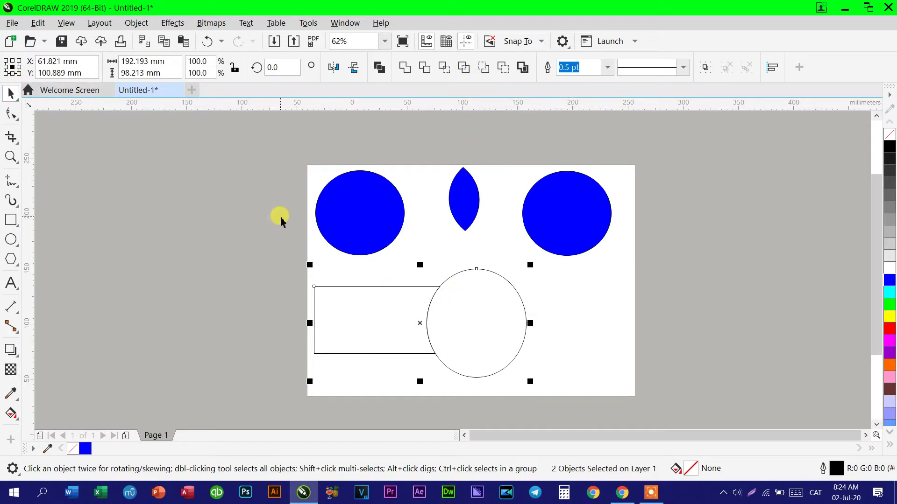
pyautogui.click(890, 286)
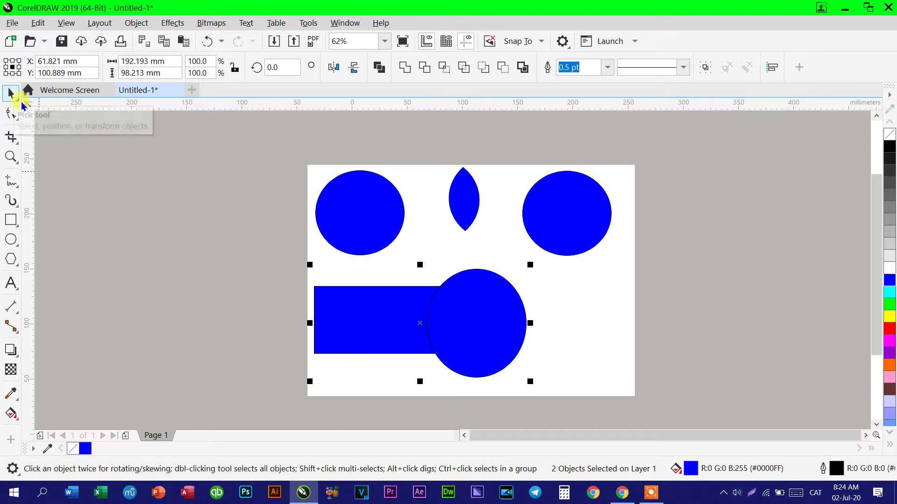
pyautogui.hotkey('ctrl', 'z')
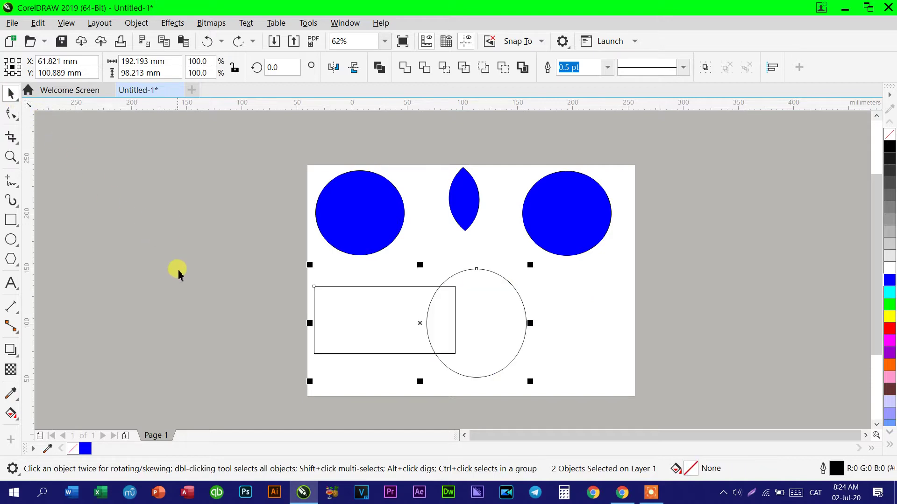
pyautogui.click(111, 260)
# Step: Fill the rectangle cyan and the circle yellow, then select both and apply Trim
pyautogui.click(362, 326)
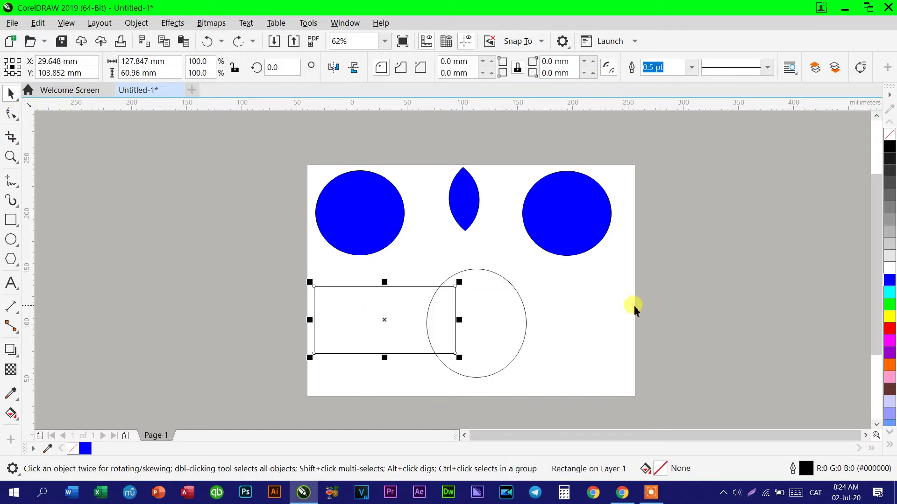
pyautogui.click(890, 293)
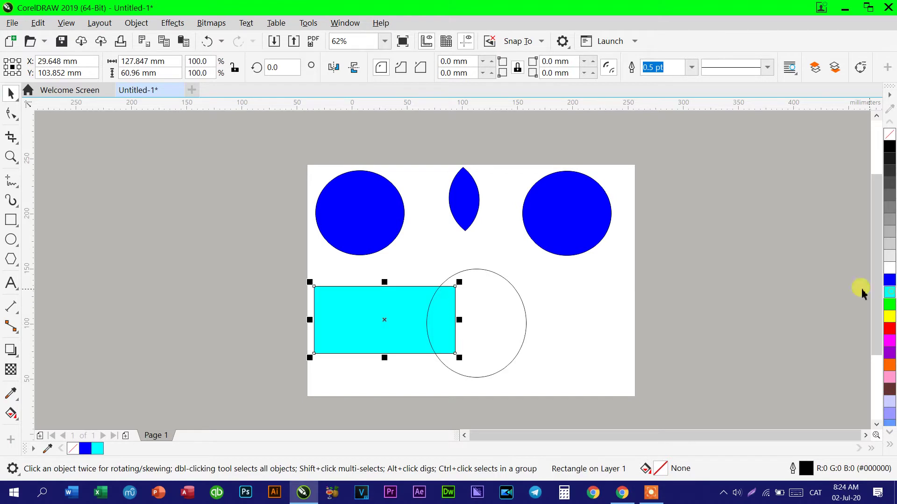
pyautogui.click(504, 310)
pyautogui.click(888, 321)
pyautogui.moveTo(222, 248); pyautogui.dragTo(564, 414)
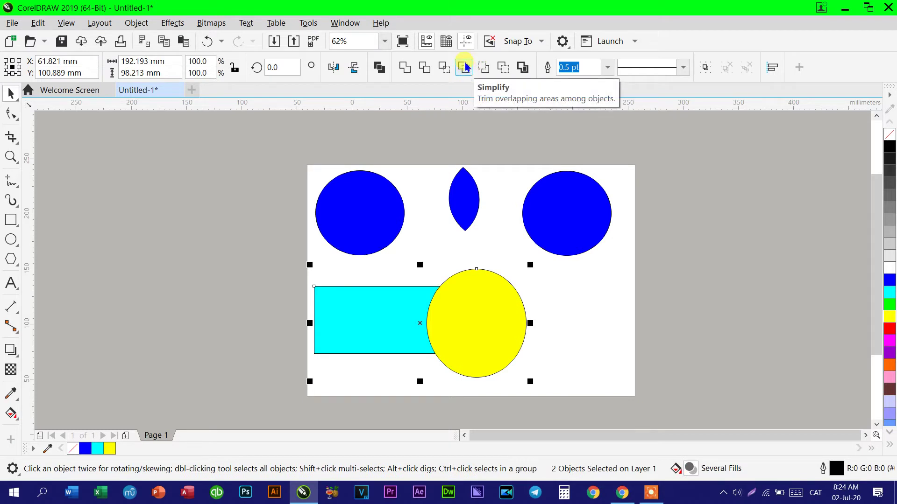
pyautogui.click(467, 68)
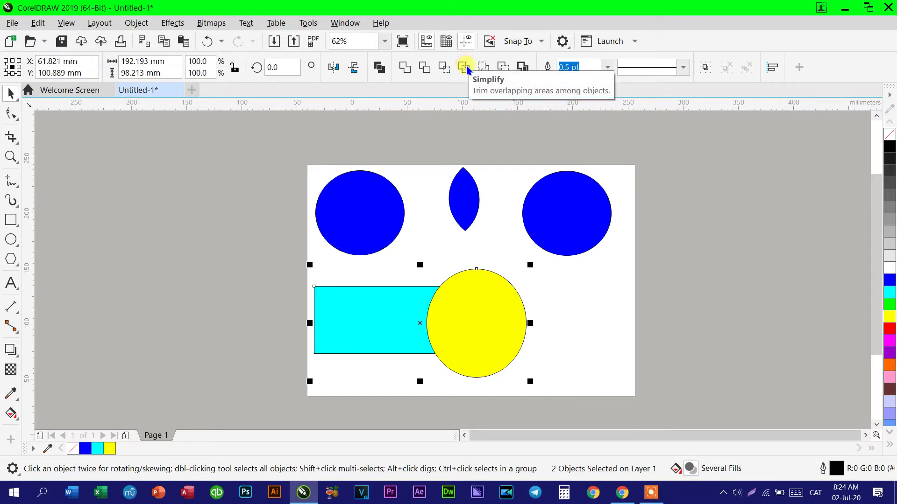
pyautogui.click(467, 70)
# Step: Slide the cyan shape and yellow circle back into overlap, then select both
pyautogui.click(532, 333)
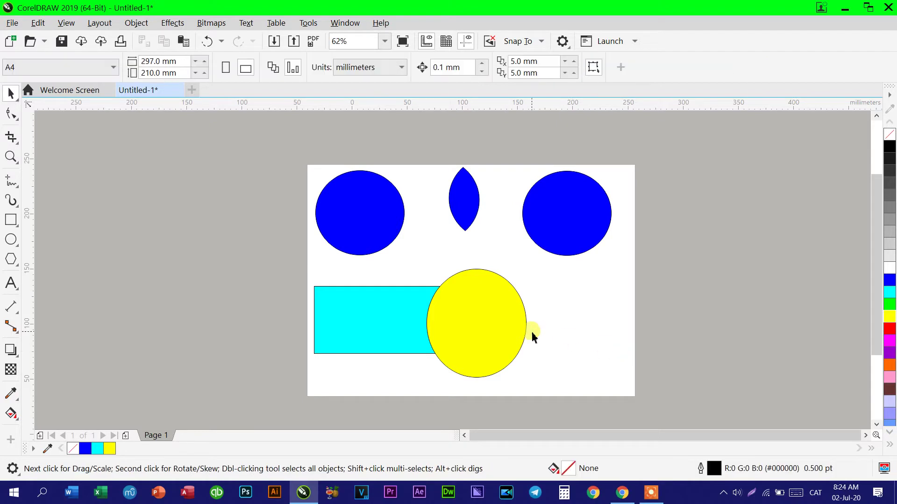
pyautogui.moveTo(478, 324); pyautogui.dragTo(523, 325)
pyautogui.moveTo(404, 335); pyautogui.dragTo(424, 333)
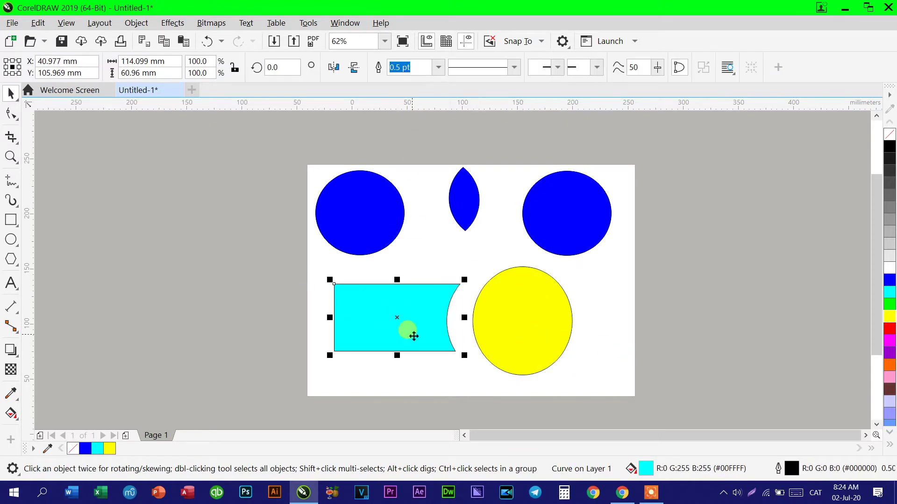
pyautogui.moveTo(407, 318); pyautogui.dragTo(391, 320)
pyautogui.click(520, 320)
pyautogui.moveTo(534, 317)
pyautogui.mouseDown()
pyautogui.moveTo(456, 322)
pyautogui.moveTo(508, 320)
pyautogui.mouseUp()
pyautogui.click(356, 322)
pyautogui.moveTo(357, 323); pyautogui.dragTo(390, 322)
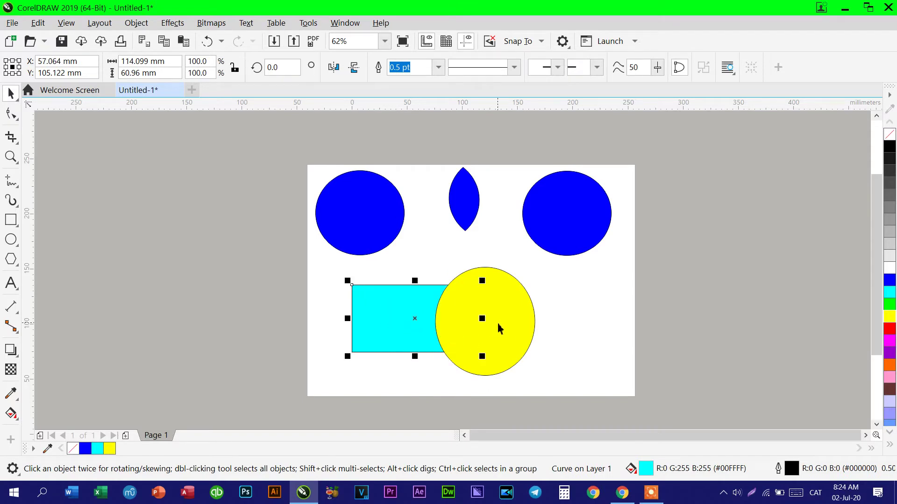
pyautogui.click(314, 317)
pyautogui.moveTo(268, 244)
pyautogui.mouseDown()
pyautogui.moveTo(520, 401)
pyautogui.moveTo(551, 404)
pyautogui.mouseUp()
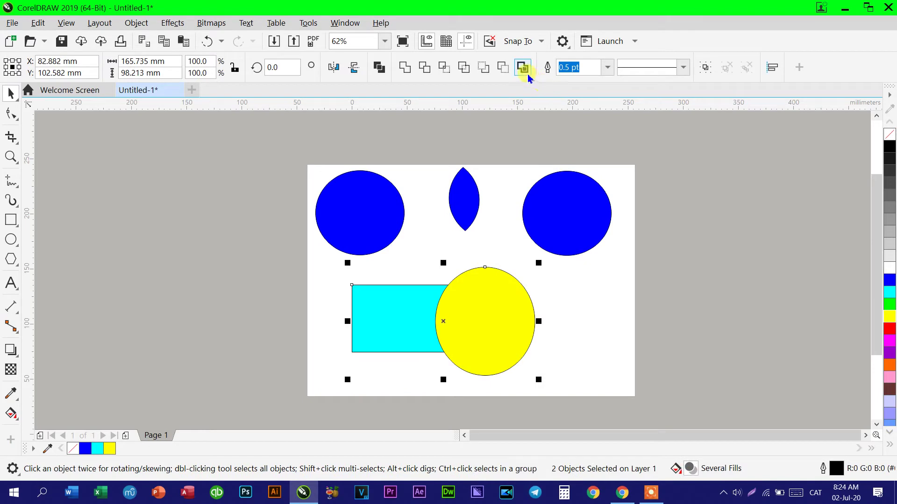
pyautogui.click(483, 75)
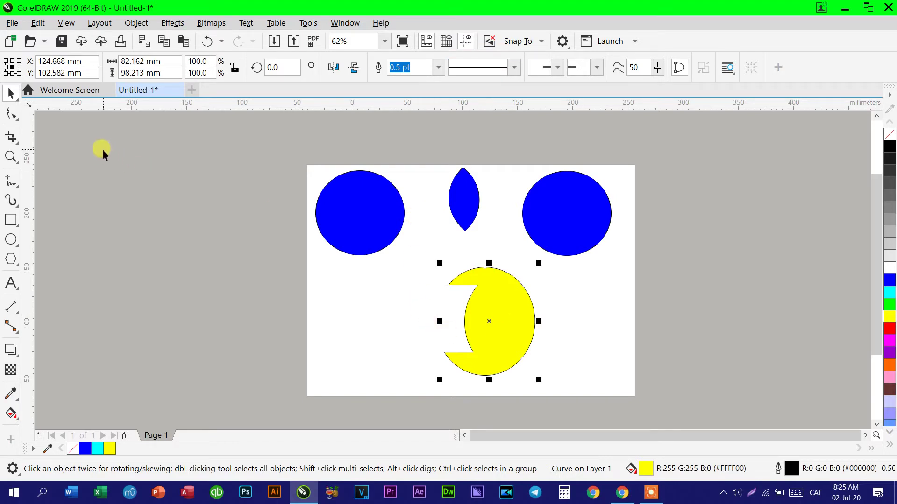
pyautogui.hotkey('ctrl', 'z')
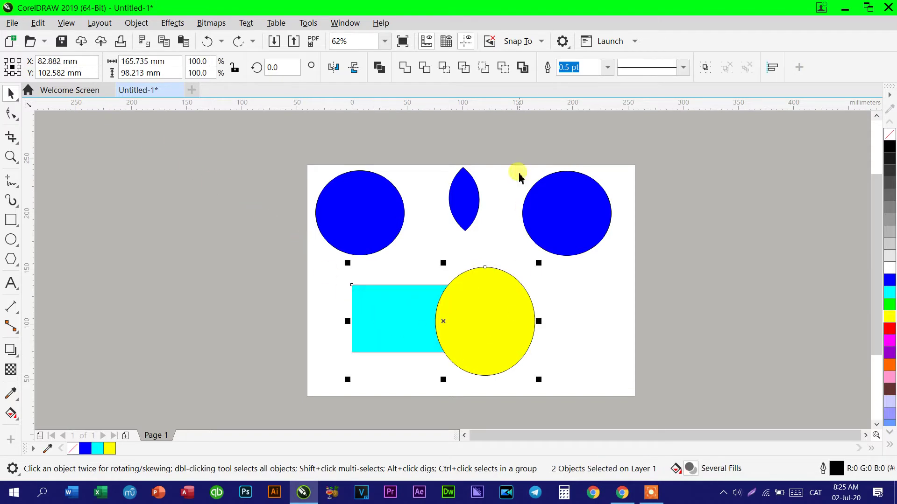
pyautogui.click(503, 70)
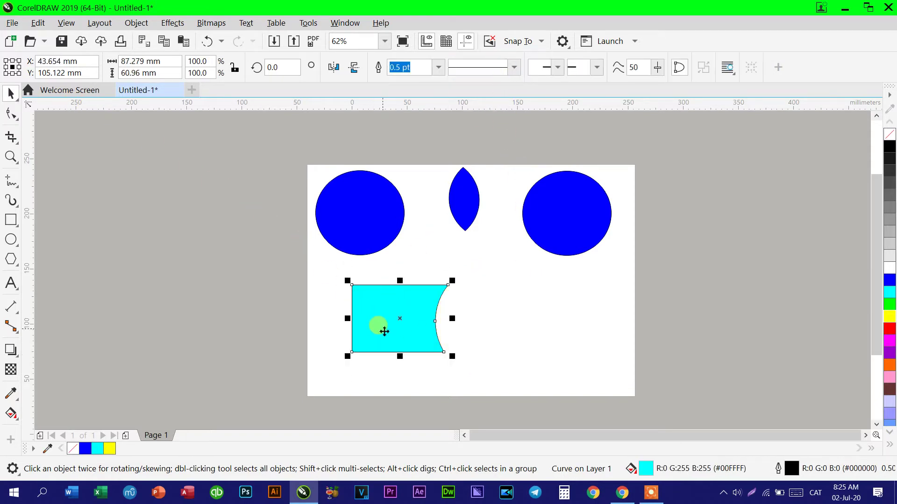
pyautogui.hotkey('ctrl', 'z')
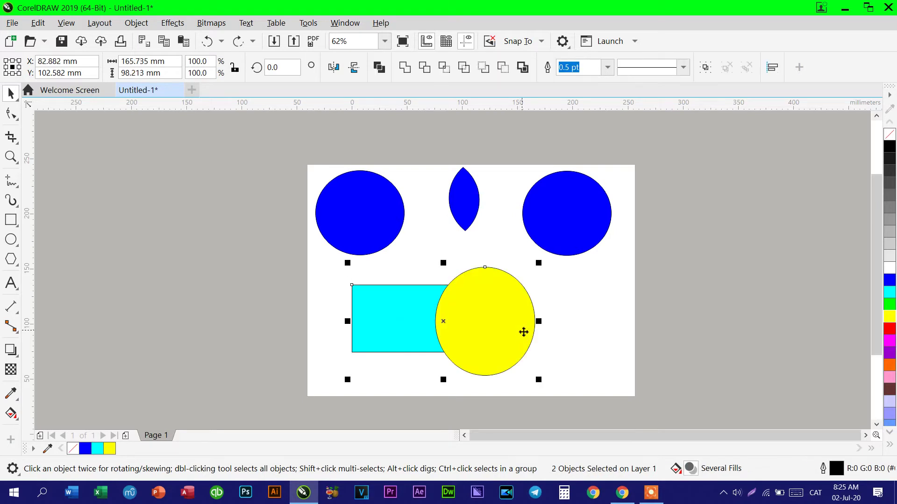
# Step: Create a boundary around the cyan and yellow shapes, move the pieces apart, then undo
pyautogui.click(523, 68)
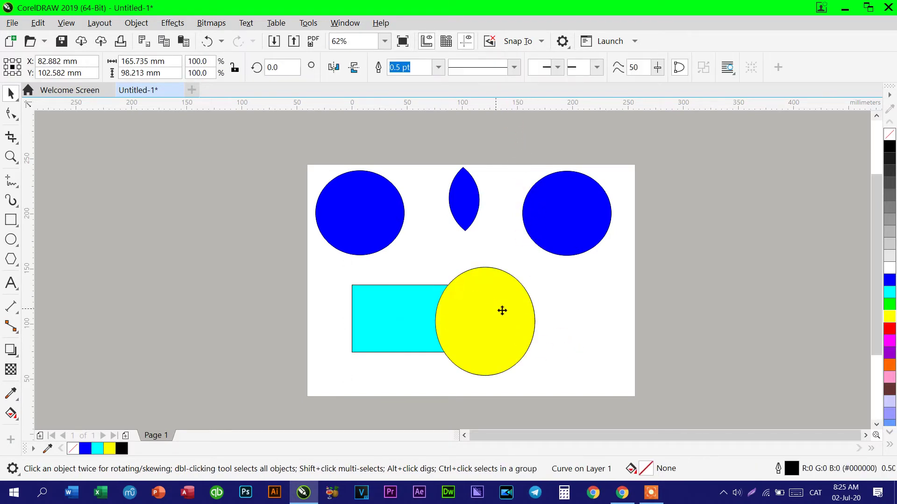
pyautogui.moveTo(502, 311); pyautogui.dragTo(571, 311)
pyautogui.moveTo(374, 315); pyautogui.dragTo(307, 308)
pyautogui.click(607, 317)
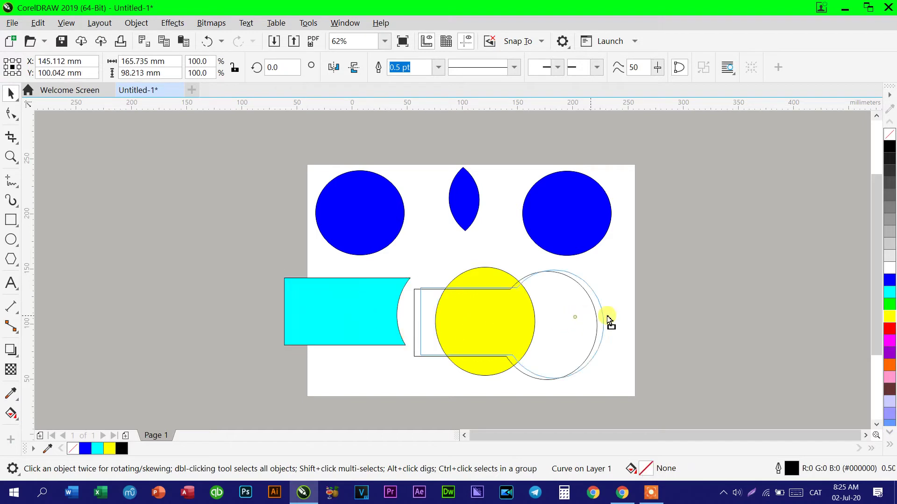
pyautogui.moveTo(607, 321); pyautogui.dragTo(682, 317)
pyautogui.moveTo(685, 306); pyautogui.dragTo(685, 306)
pyautogui.moveTo(470, 338)
pyautogui.mouseDown()
pyautogui.moveTo(475, 318)
pyautogui.moveTo(448, 330)
pyautogui.mouseUp()
pyautogui.click(726, 310)
pyautogui.click(372, 304)
pyautogui.click(362, 316)
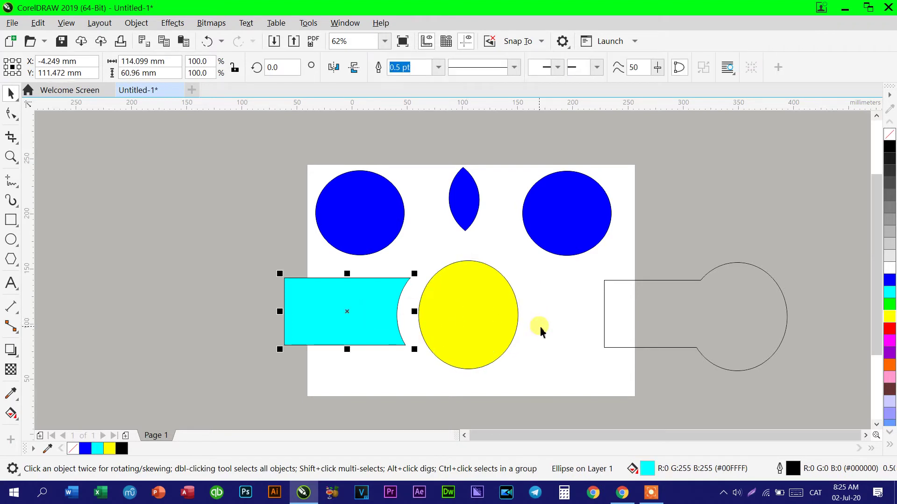
pyautogui.hotkey('ctrl', 'z')
pyautogui.hotkey('ctrl', 'z')
pyautogui.hotkey('ctrl', 'z')
pyautogui.hotkey('ctrl', 'z')
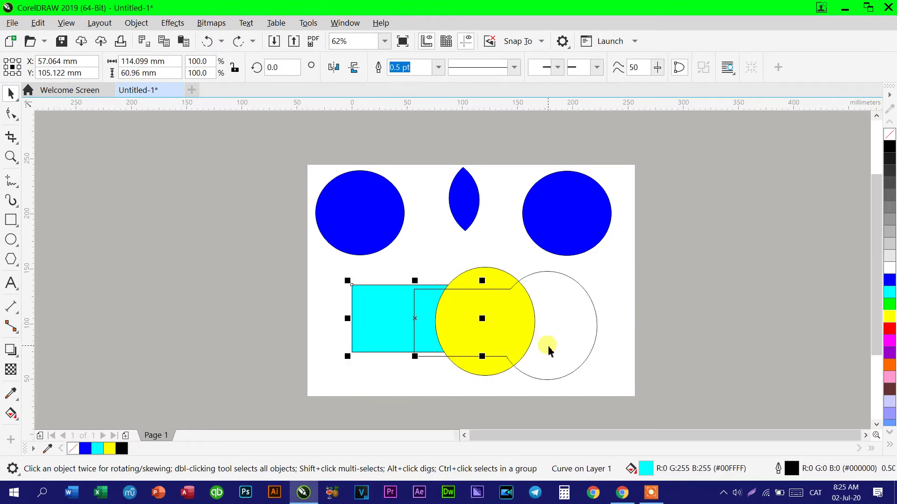
pyautogui.hotkey('ctrl', 'z')
# Step: Create a boundary around all three objects, rearrange the pieces, then undo the changes
pyautogui.click(601, 314)
pyautogui.moveTo(292, 249); pyautogui.dragTo(505, 335)
pyautogui.moveTo(587, 395); pyautogui.dragTo(587, 394)
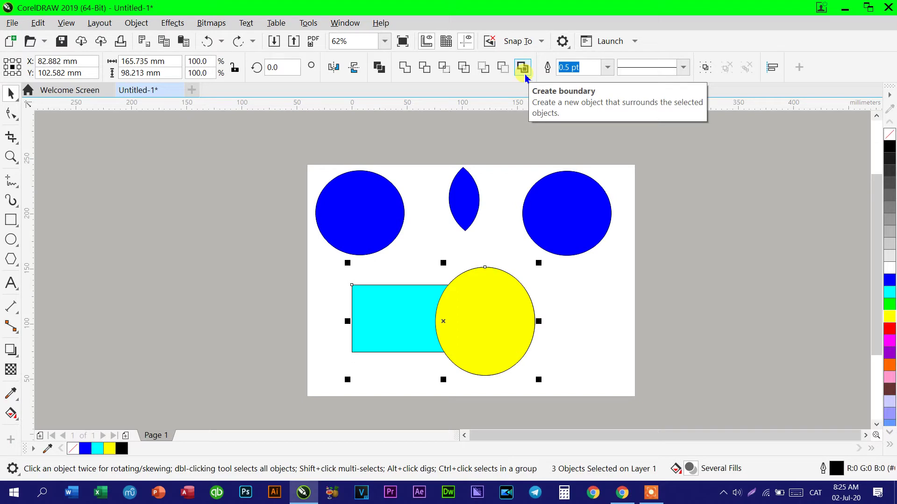
pyautogui.click(524, 73)
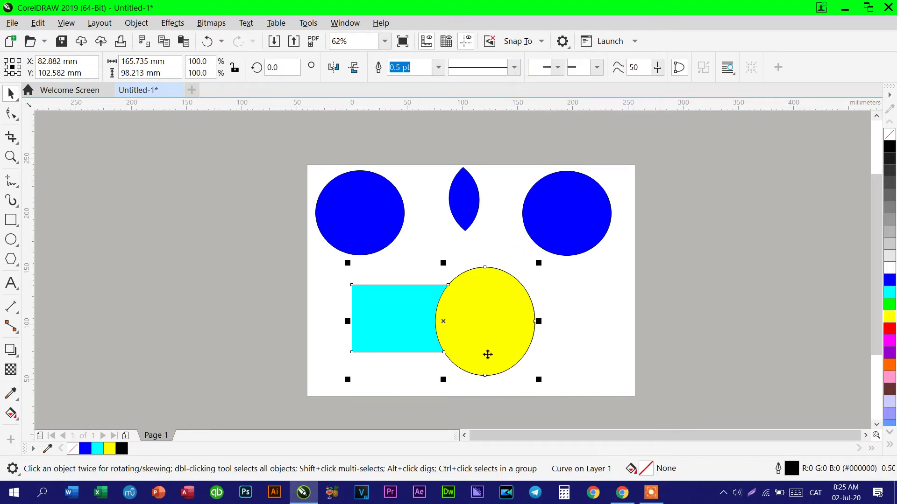
pyautogui.click(548, 345)
pyautogui.moveTo(497, 329); pyautogui.dragTo(607, 329)
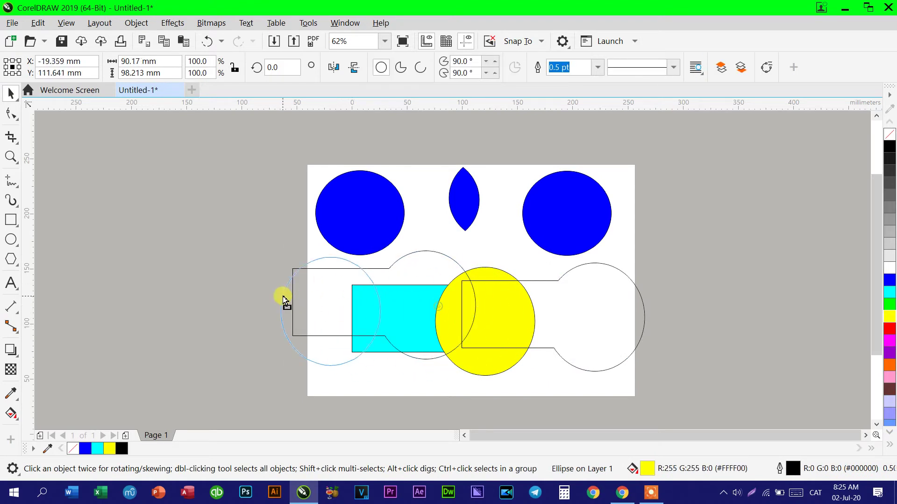
pyautogui.moveTo(513, 307); pyautogui.dragTo(358, 296)
pyautogui.moveTo(507, 310)
pyautogui.mouseDown()
pyautogui.moveTo(613, 310)
pyautogui.moveTo(543, 340)
pyautogui.mouseUp()
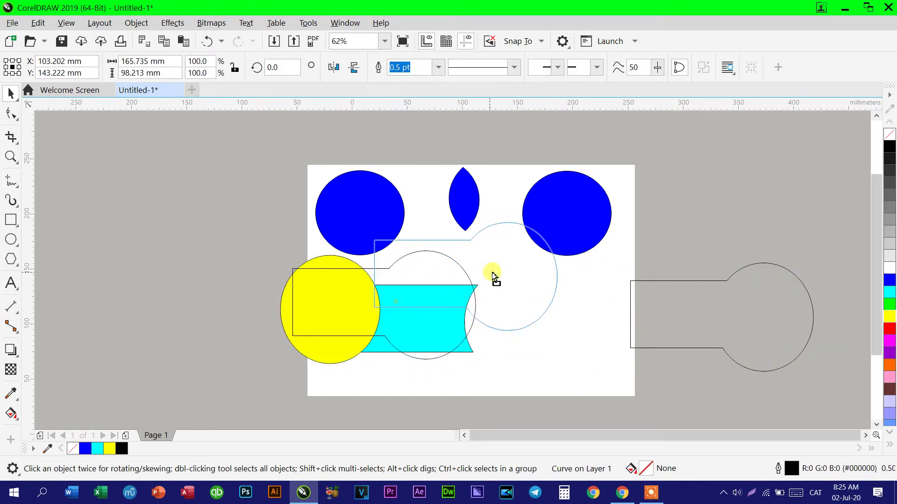
pyautogui.moveTo(474, 341); pyautogui.dragTo(590, 365)
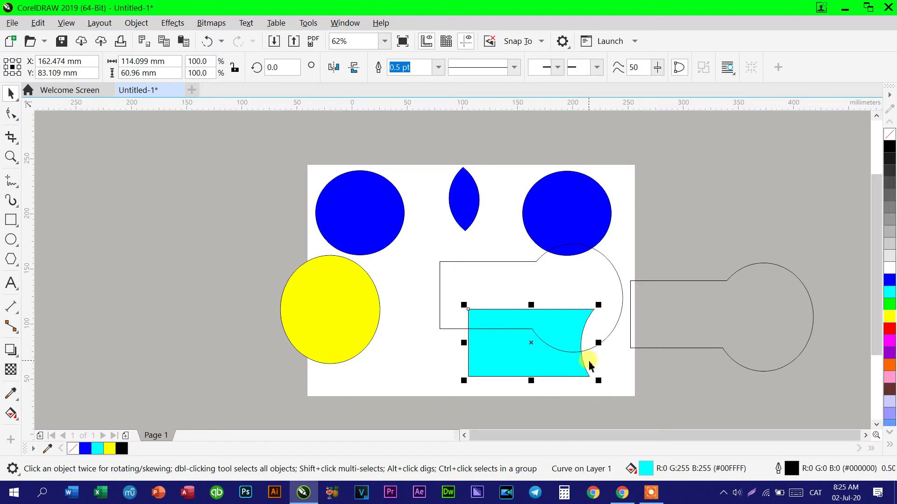
pyautogui.hotkey('ctrl', 'z')
pyautogui.hotkey('ctrl', 'z')
pyautogui.hotkey('ctrl', 'z')
pyautogui.hotkey('ctrl', 'z')
pyautogui.hotkey('ctrl', 'z')
pyautogui.hotkey('ctrl', 'z')
pyautogui.hotkey('ctrl', 'z')
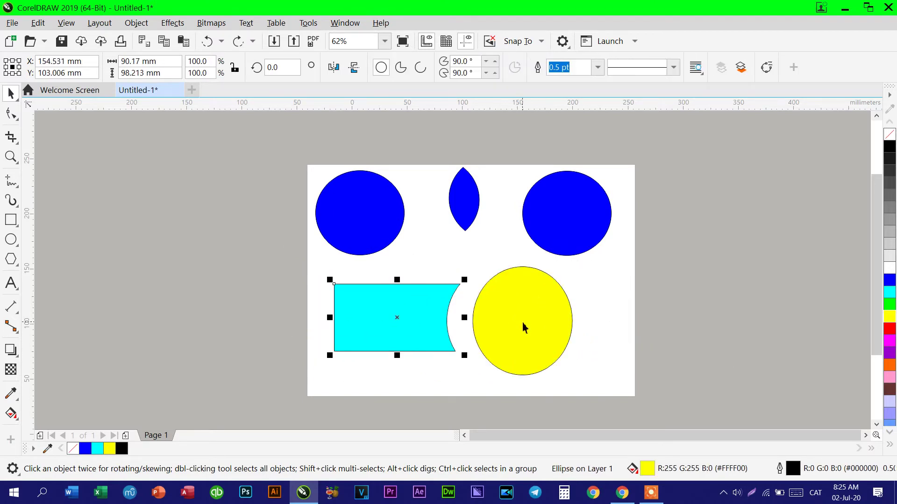
pyautogui.hotkey('ctrl', 'z')
pyautogui.hotkey('ctrl', 'z')
pyautogui.hotkey('ctrl', 'z')
# Step: Select every shape on the page and delete them
pyautogui.moveTo(244, 137); pyautogui.dragTo(716, 374)
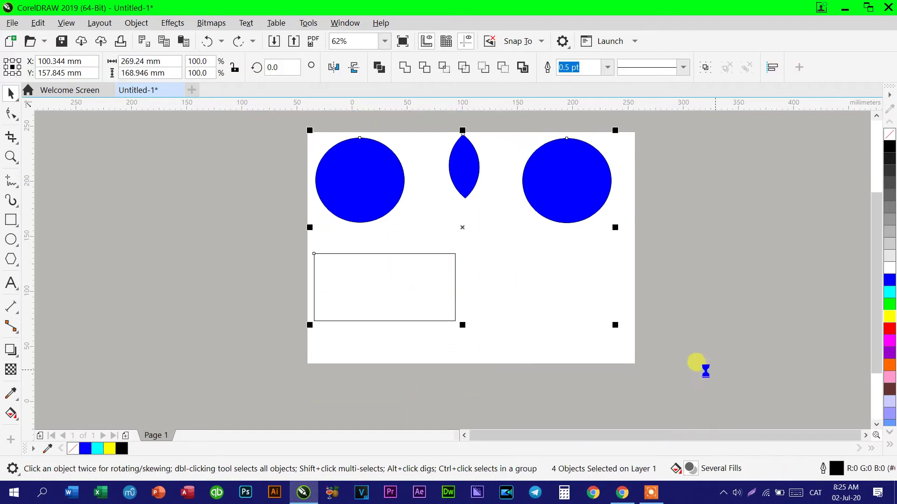
pyautogui.press('Delete')
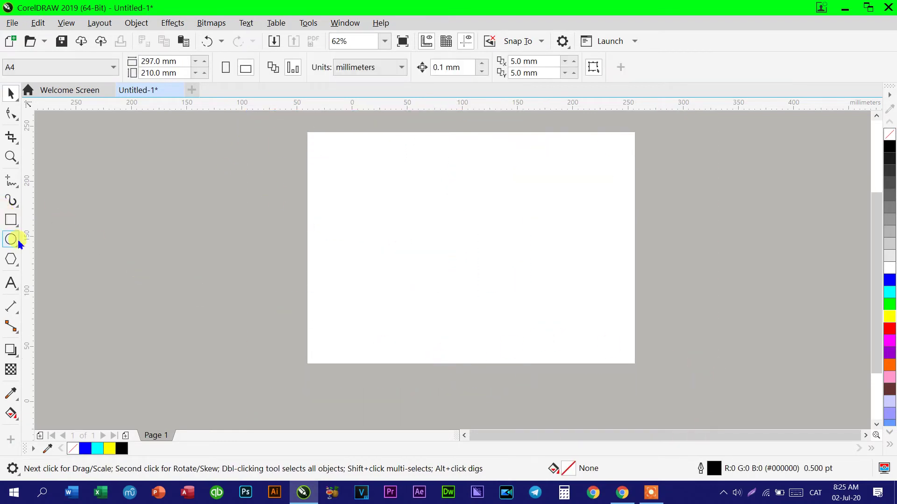
pyautogui.click(14, 240)
# Step: Draw a yellow-filled circle in the upper middle of the page
pyautogui.moveTo(352, 184); pyautogui.dragTo(480, 308)
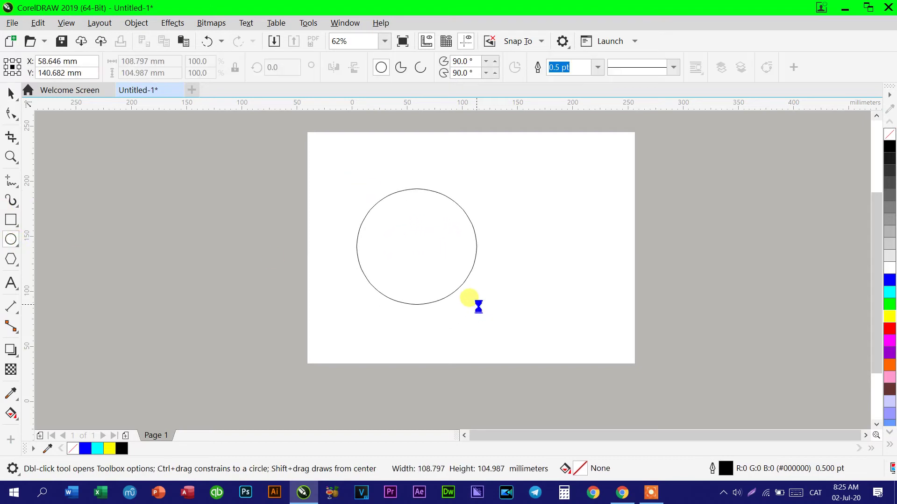
pyautogui.click(888, 318)
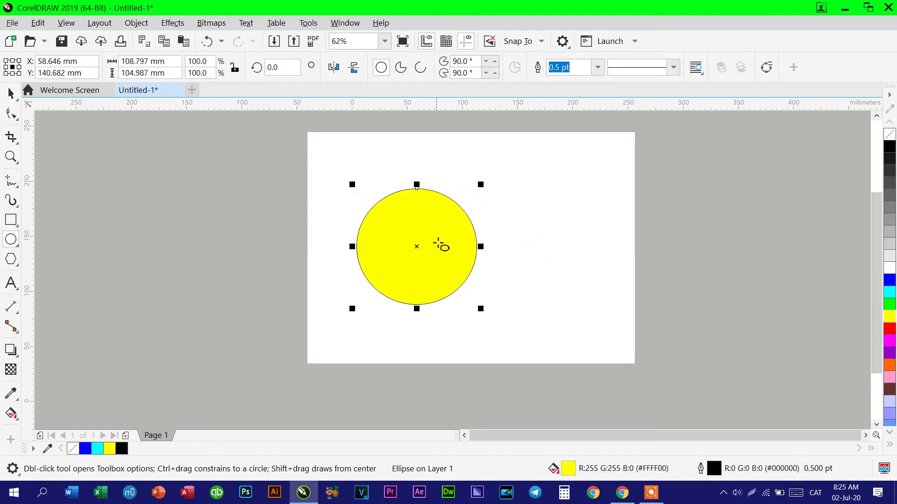
pyautogui.click(10, 92)
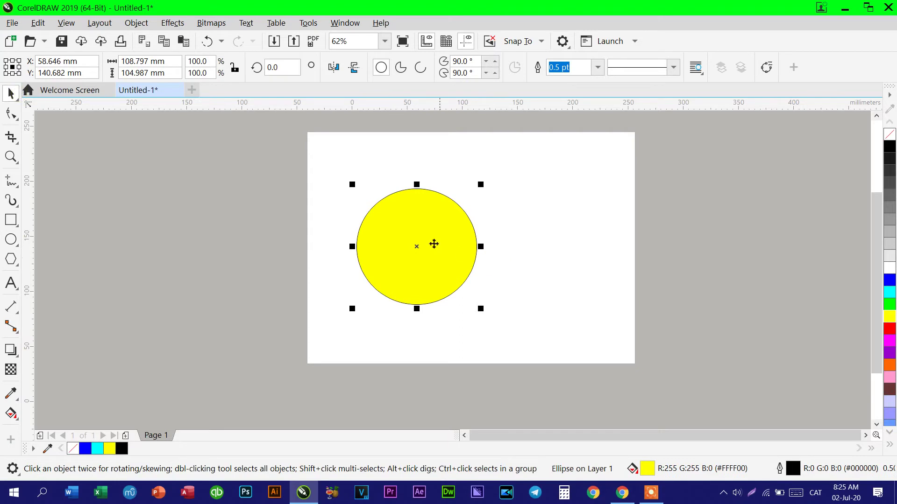
# Step: Duplicate the circle to its right in blue, select both, and apply Create Boundary
pyautogui.moveTo(434, 244)
pyautogui.mouseDown()
pyautogui.moveTo(475, 257)
pyautogui.moveTo(503, 255)
pyautogui.moveTo(508, 238)
pyautogui.mouseUp()
pyautogui.click(508, 239)
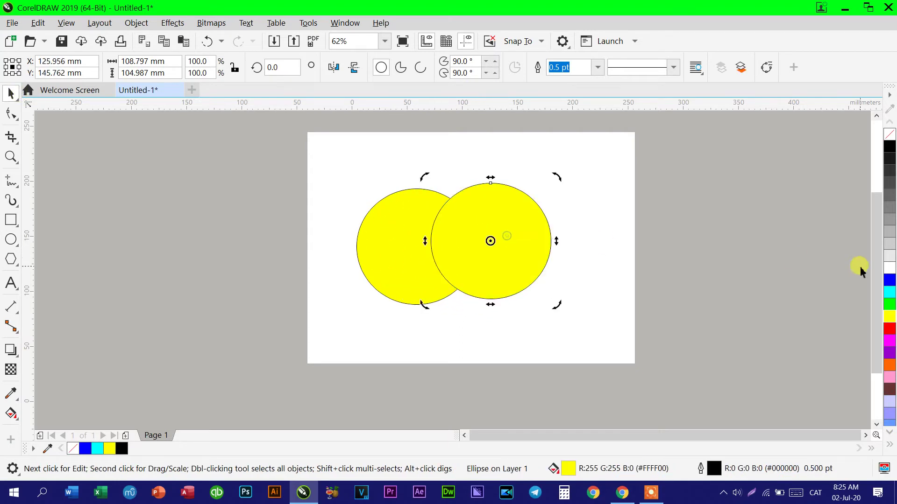
pyautogui.click(892, 283)
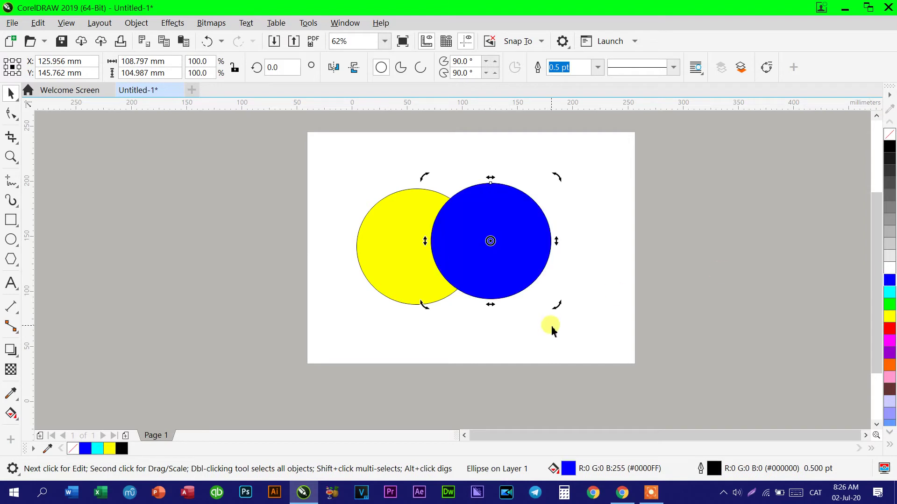
pyautogui.click(549, 325)
pyautogui.moveTo(338, 140); pyautogui.dragTo(579, 371)
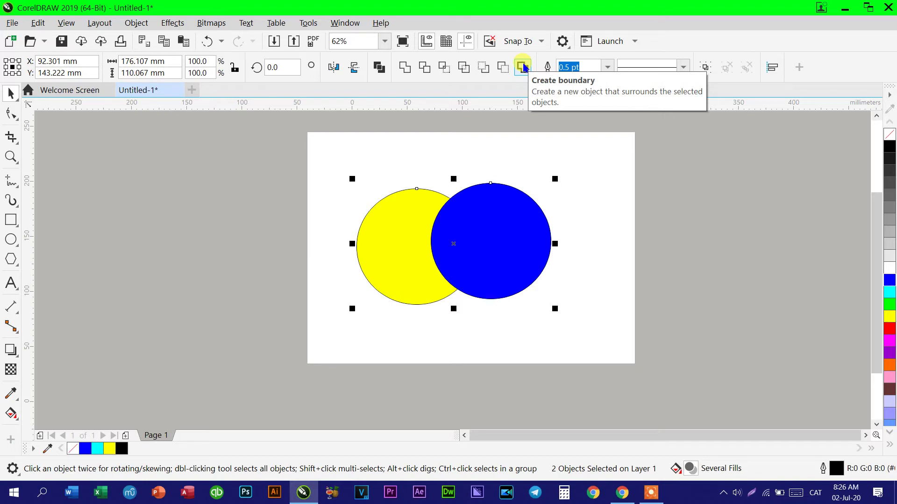
pyautogui.click(522, 67)
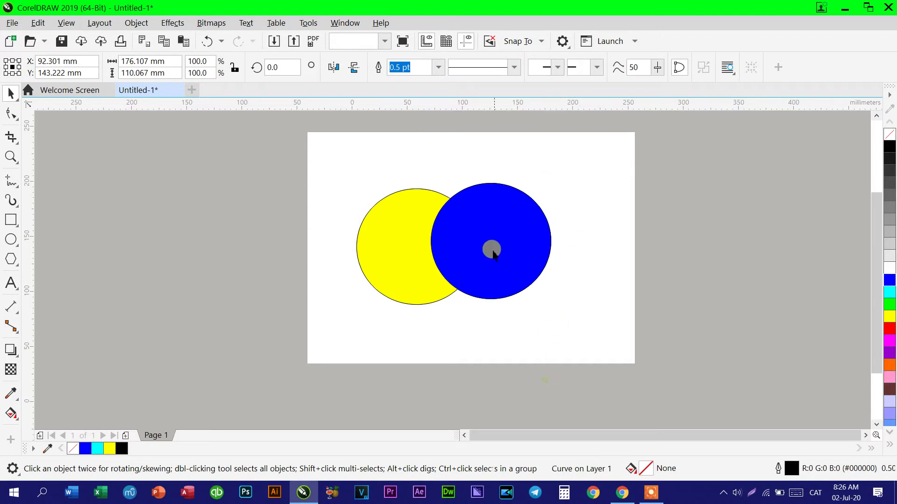
# Step: Spread the yellow circle, blue circle and boundary outline to separate spots on the page
pyautogui.moveTo(479, 236); pyautogui.dragTo(671, 226)
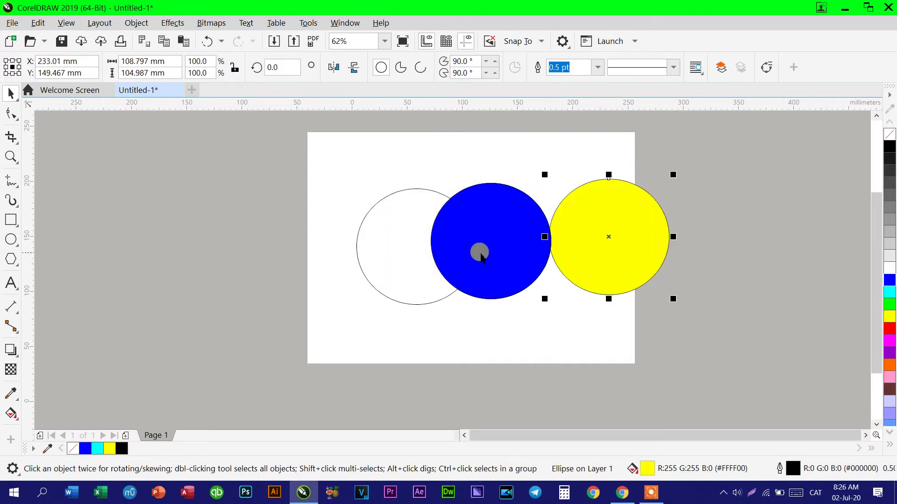
pyautogui.moveTo(481, 241); pyautogui.dragTo(498, 356)
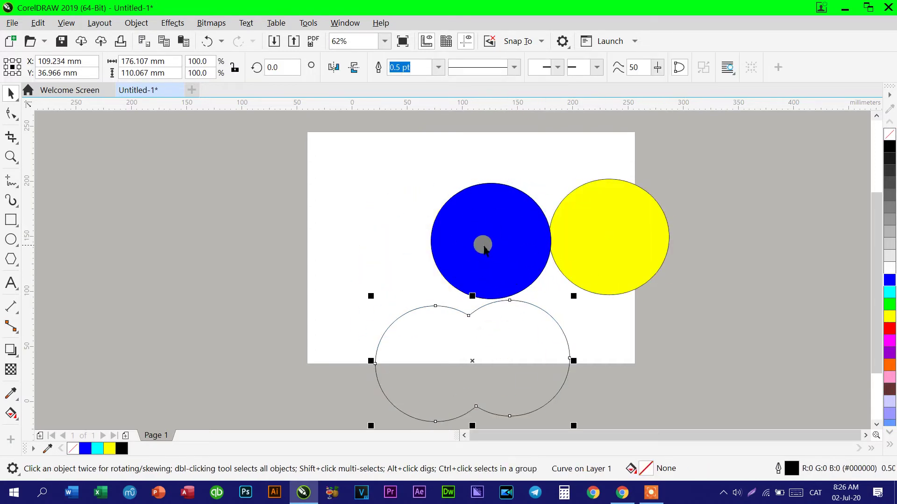
pyautogui.moveTo(483, 242); pyautogui.dragTo(565, 234)
pyautogui.moveTo(505, 357); pyautogui.dragTo(444, 228)
pyautogui.moveTo(619, 220); pyautogui.dragTo(778, 220)
pyautogui.moveTo(636, 257); pyautogui.dragTo(600, 296)
pyautogui.moveTo(434, 227); pyautogui.dragTo(451, 212)
pyautogui.moveTo(571, 272); pyautogui.dragTo(548, 292)
pyautogui.moveTo(708, 209)
pyautogui.mouseDown()
pyautogui.moveTo(595, 193)
pyautogui.moveTo(576, 201)
pyautogui.mouseUp()
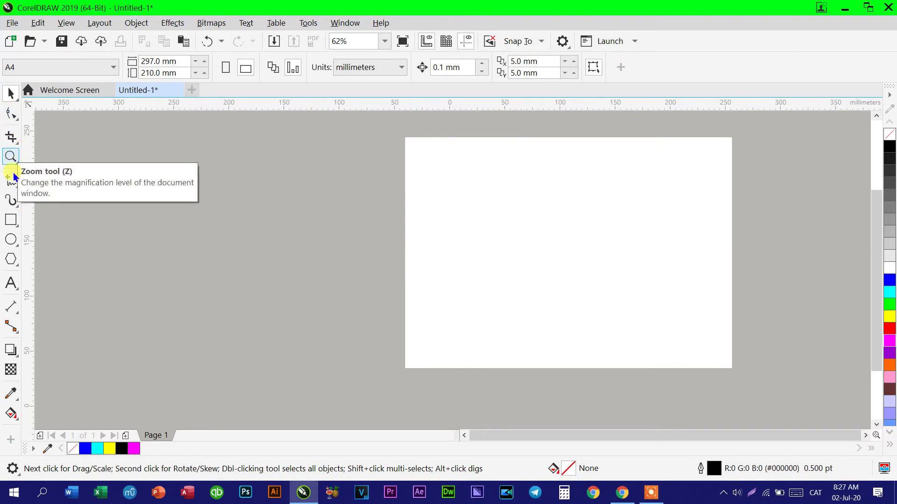
# Step: Draw a small square on the page and fill it yellow
pyautogui.click(10, 220)
pyautogui.moveTo(412, 157); pyautogui.dragTo(455, 204)
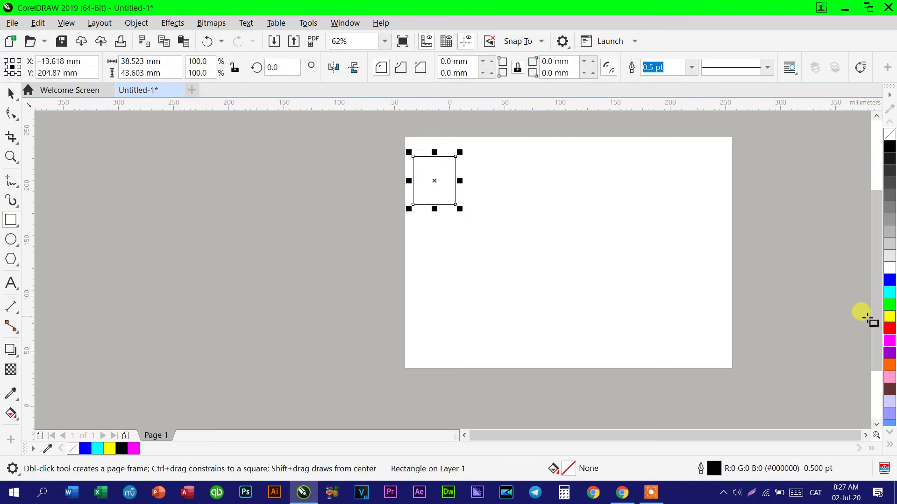
pyautogui.click(889, 317)
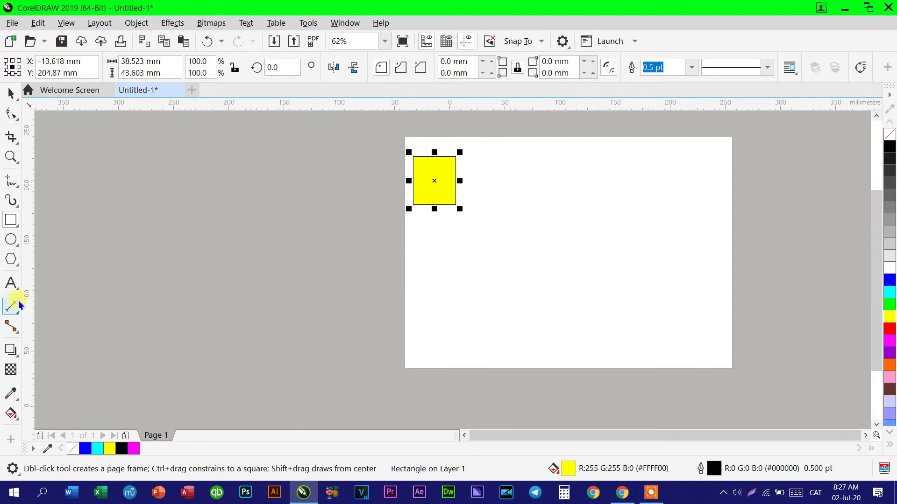
# Step: Add the Khmer text 'ឡើត្តូវដែលត្រូវរងហាំង' at the lower right of the page
pyautogui.click(10, 283)
pyautogui.click(666, 323)
pyautogui.write('ឡើត្តូវដែលត្រូវរងហាំង')
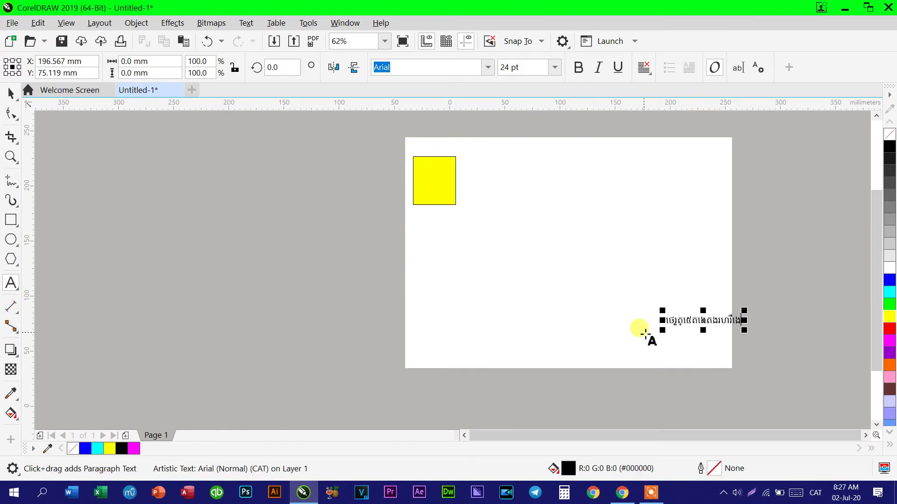
pyautogui.click(578, 309)
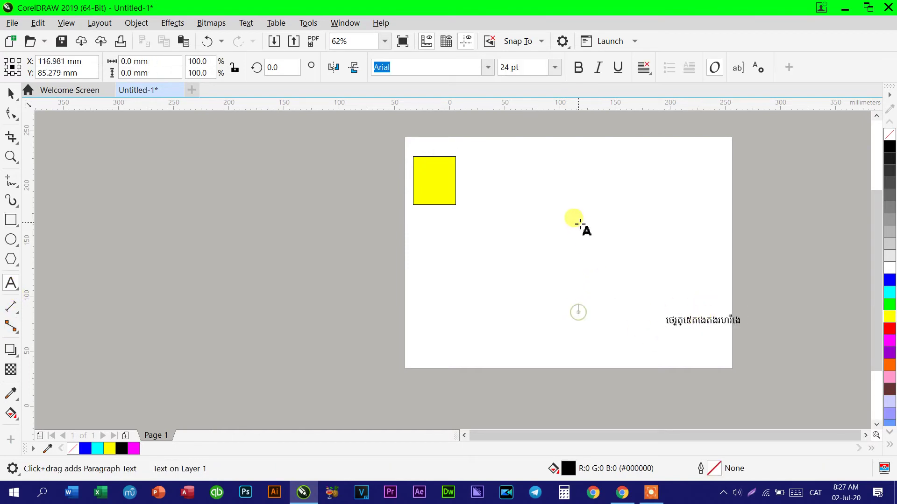
# Step: Draw a red-filled ellipse near the page centre
pyautogui.click(10, 239)
pyautogui.moveTo(553, 201); pyautogui.dragTo(598, 270)
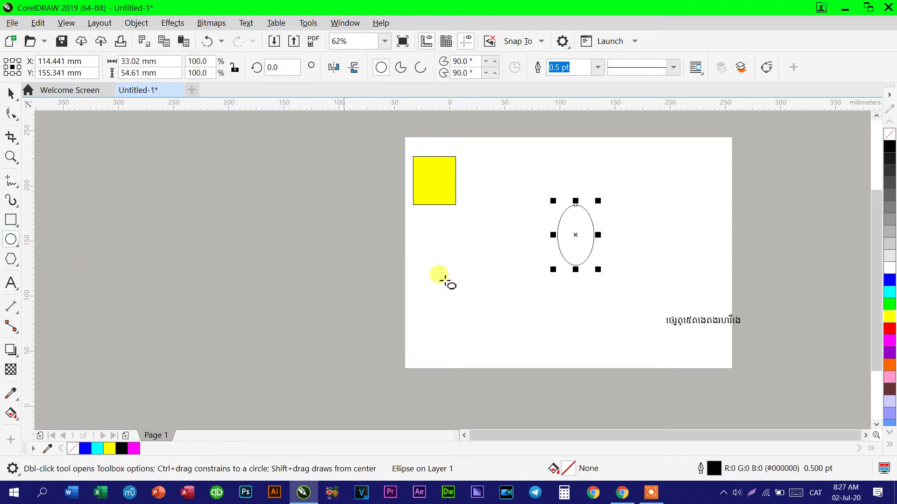
pyautogui.click(890, 329)
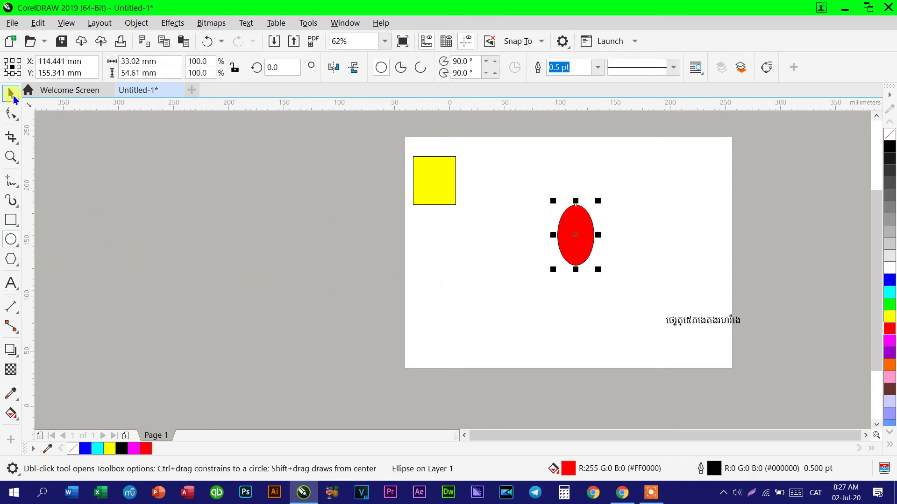
pyautogui.click(11, 93)
pyautogui.click(11, 161)
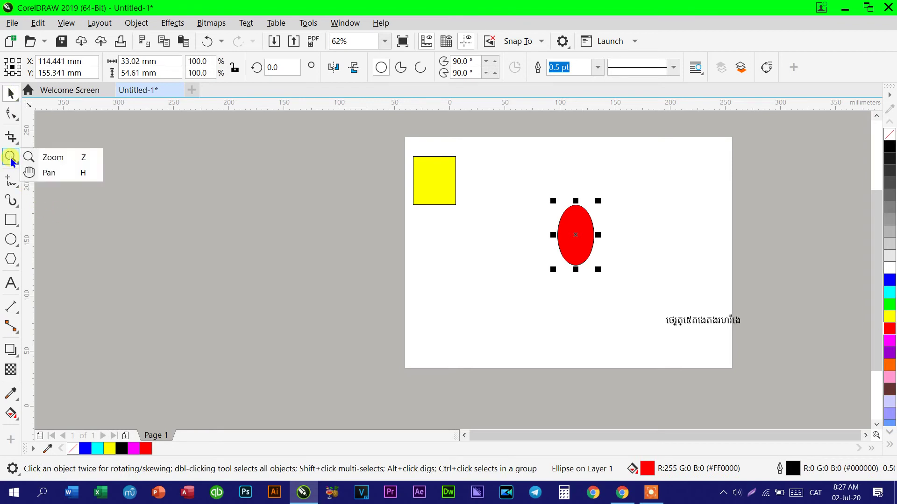
# Step: Pan the page view down and to the left with the Pan tool
pyautogui.click(49, 173)
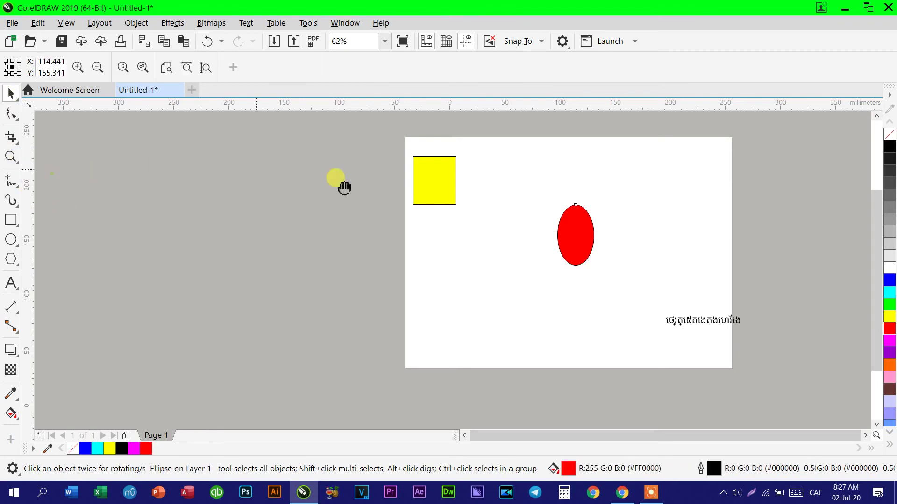
pyautogui.moveTo(514, 190)
pyautogui.mouseDown()
pyautogui.moveTo(430, 243)
pyautogui.moveTo(489, 222)
pyautogui.moveTo(445, 250)
pyautogui.moveTo(452, 306)
pyautogui.moveTo(546, 317)
pyautogui.moveTo(474, 286)
pyautogui.moveTo(388, 218)
pyautogui.moveTo(440, 245)
pyautogui.mouseUp()
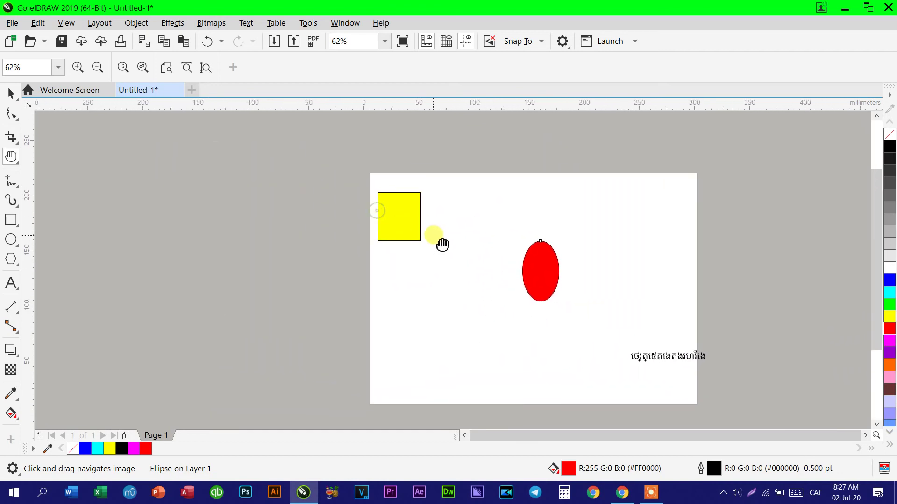
pyautogui.rightClick(10, 155)
pyautogui.click(14, 156)
# Step: Zoom in on the yellow square and red ellipse, then zoom back out to the whole page
pyautogui.click(47, 154)
pyautogui.moveTo(357, 181); pyautogui.dragTo(441, 280)
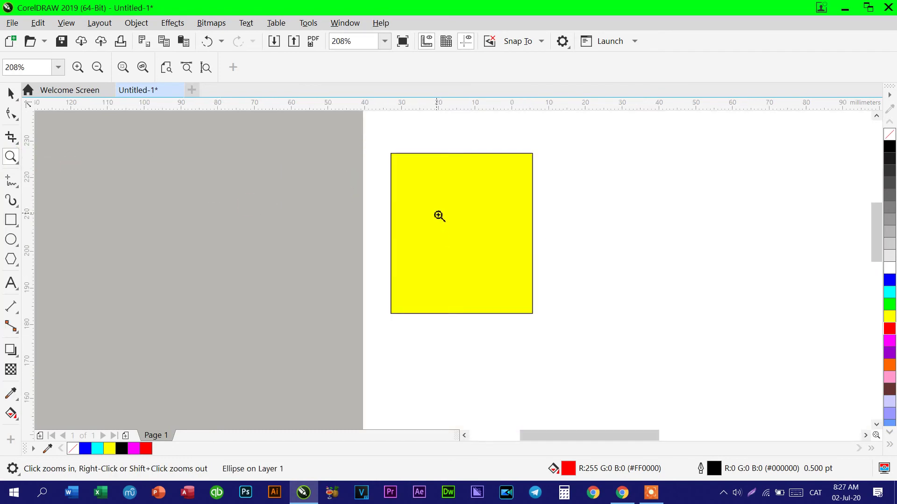
pyautogui.moveTo(505, 319); pyautogui.dragTo(506, 321)
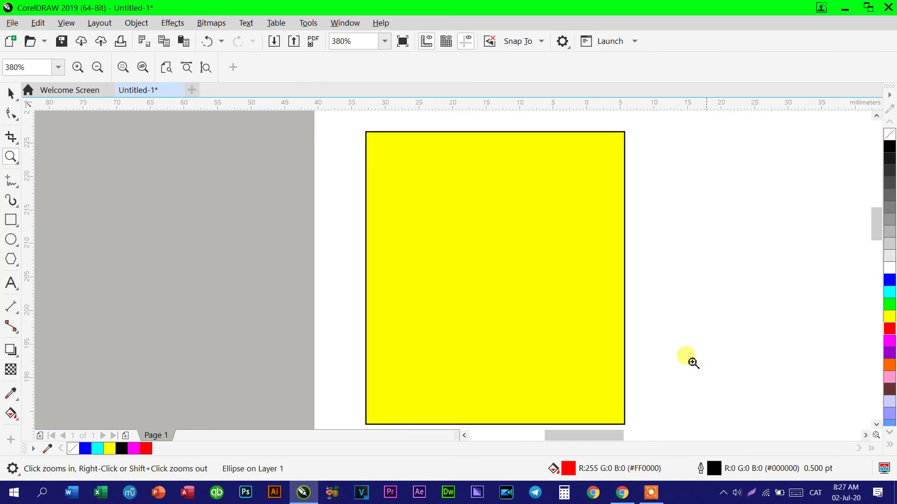
pyautogui.rightClick(645, 341)
pyautogui.moveTo(773, 347); pyautogui.dragTo(869, 420)
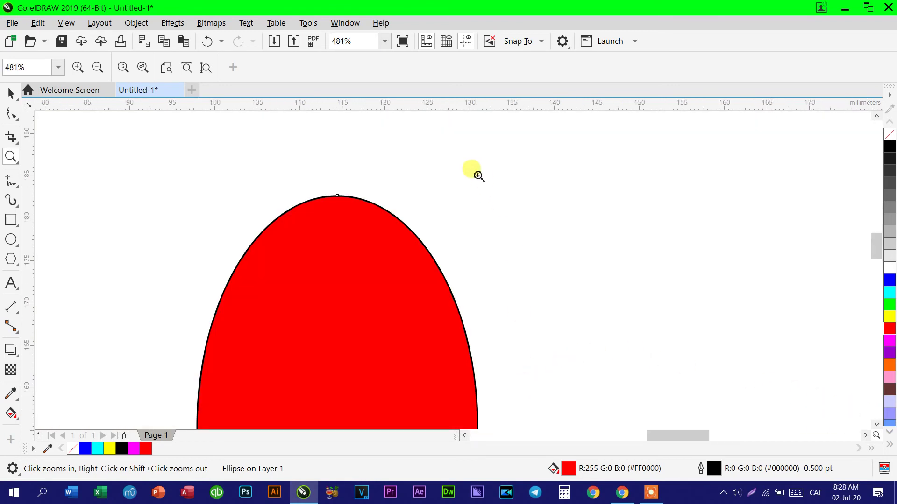
pyautogui.rightClick(396, 206)
pyautogui.rightClick(494, 285)
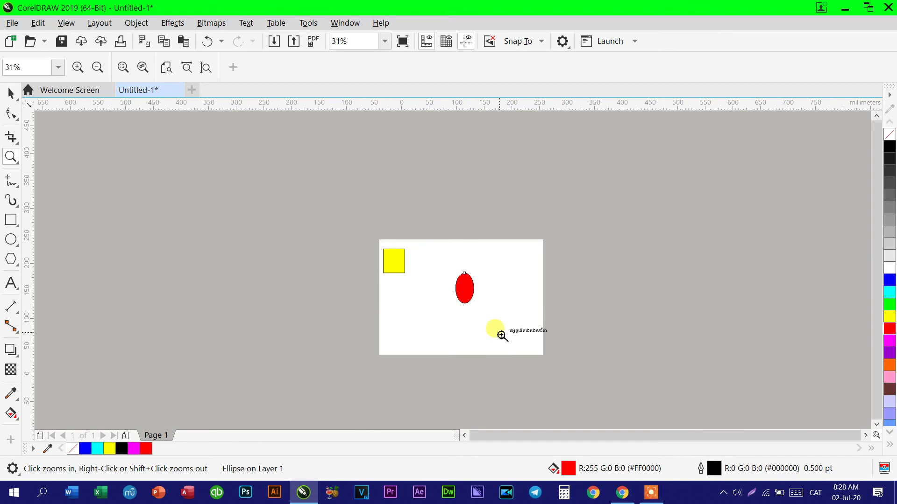
# Step: Zoom in close on the Khmer text and scroll the view right and down
pyautogui.moveTo(509, 311); pyautogui.dragTo(588, 367)
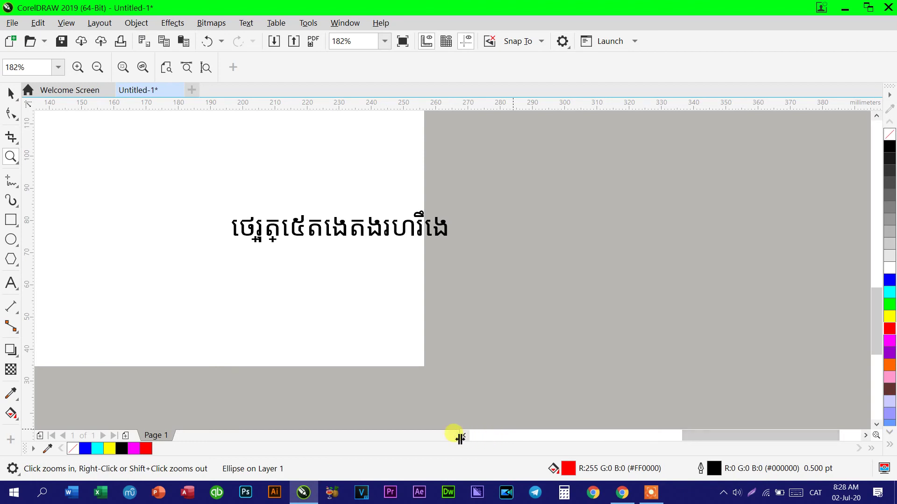
pyautogui.click(462, 436)
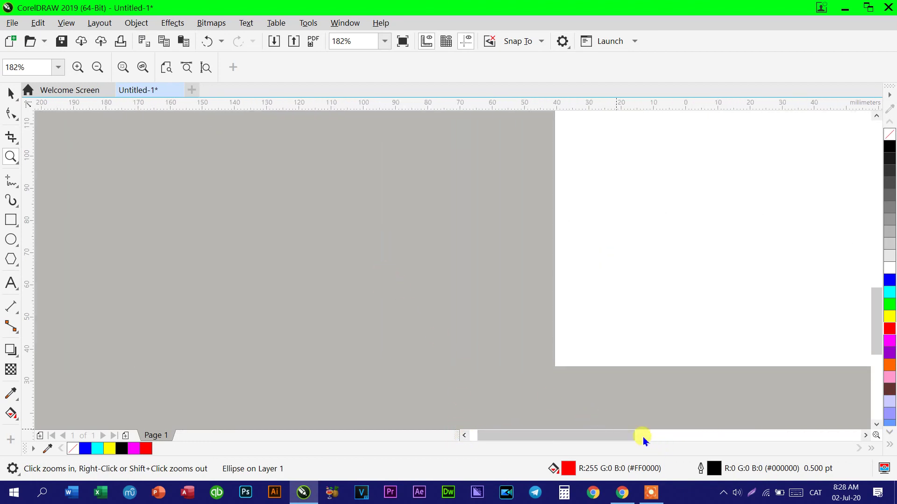
pyautogui.click(865, 435)
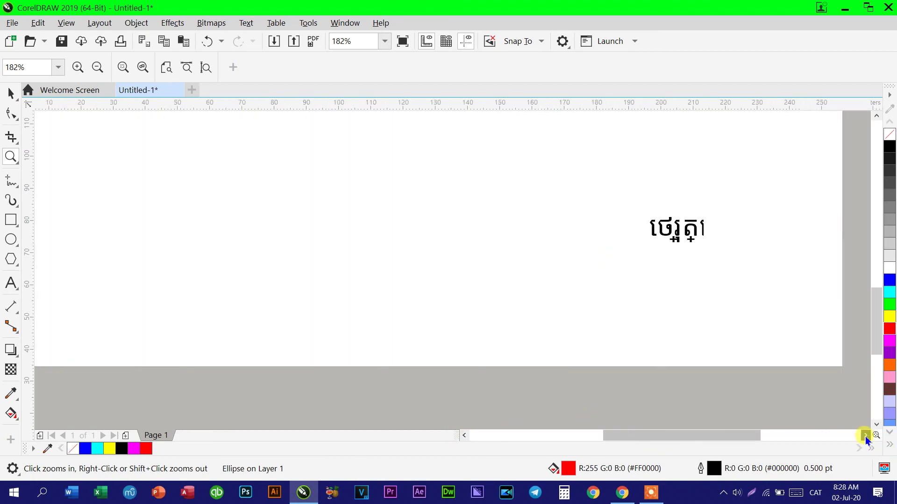
pyautogui.hscroll(1, 542, 322)
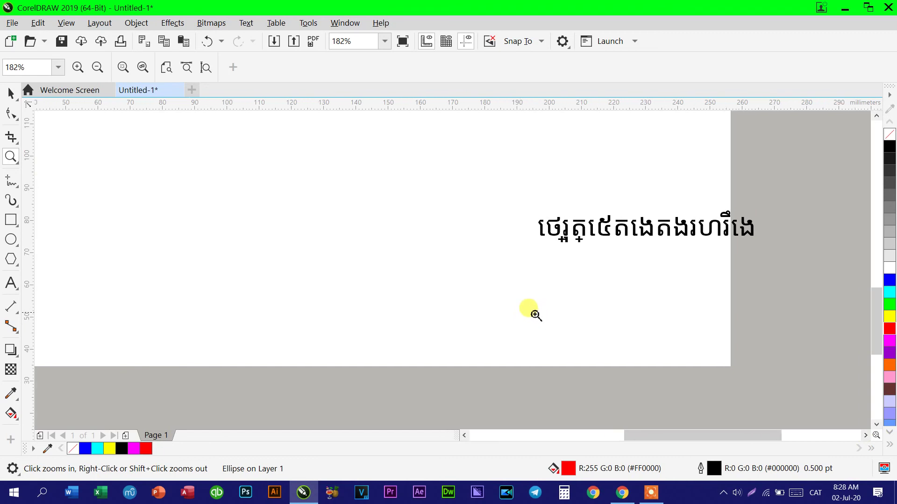
pyautogui.scroll(-1, 508, 316)
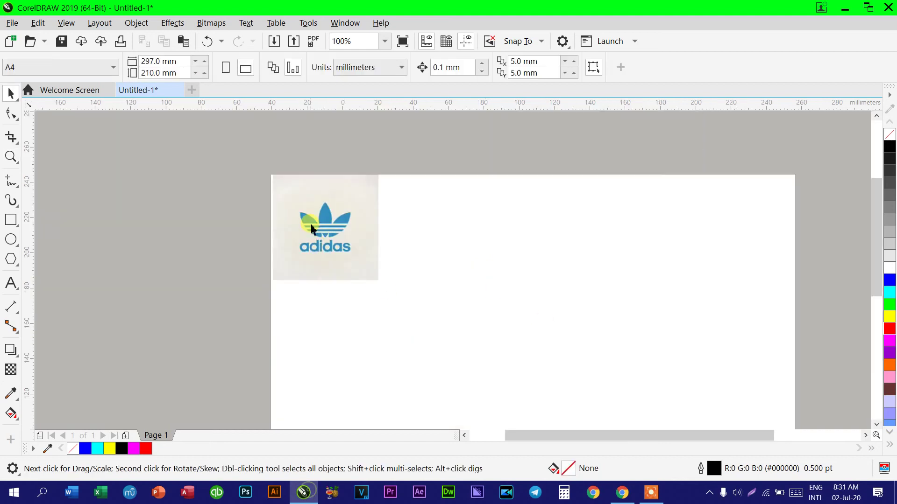
# Step: Enlarge the adidas logo bitmap by its corner handle to about 107.641 mm
pyautogui.click(328, 233)
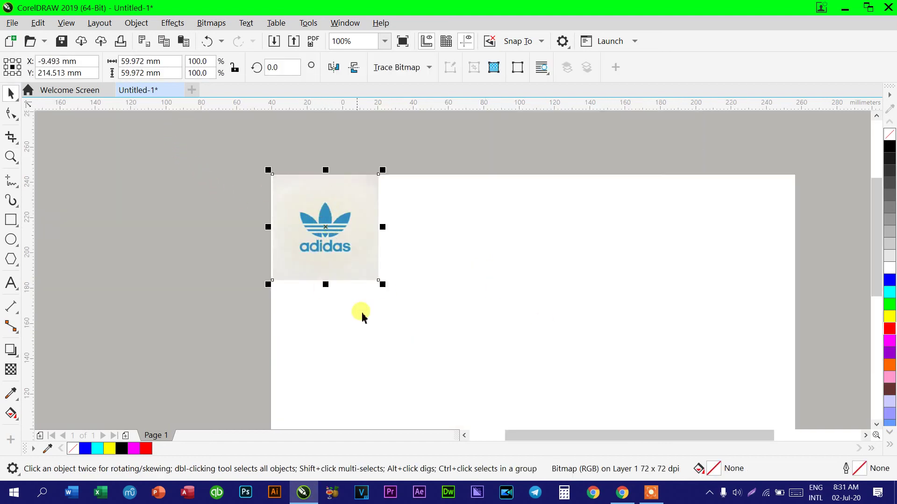
pyautogui.moveTo(383, 284); pyautogui.dragTo(453, 365)
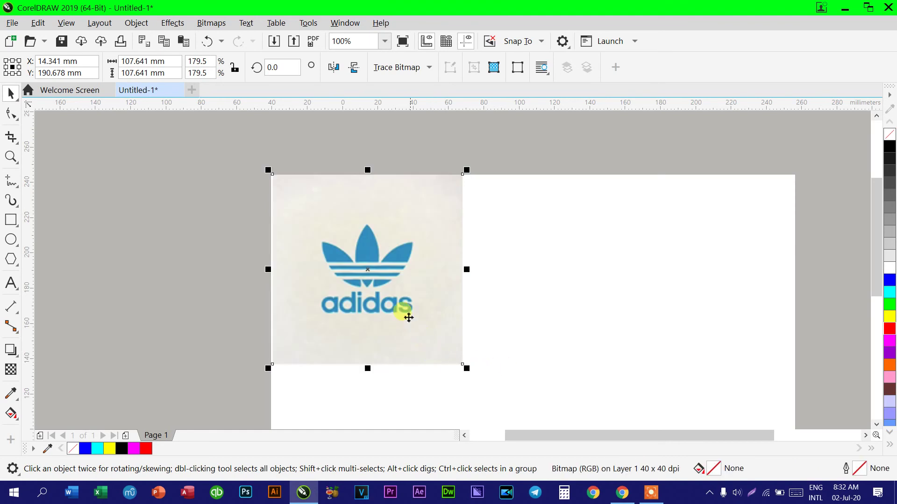
pyautogui.scroll(1, 401, 309)
pyautogui.scroll(-1, 402, 309)
pyautogui.moveTo(875, 226); pyautogui.dragTo(831, 252)
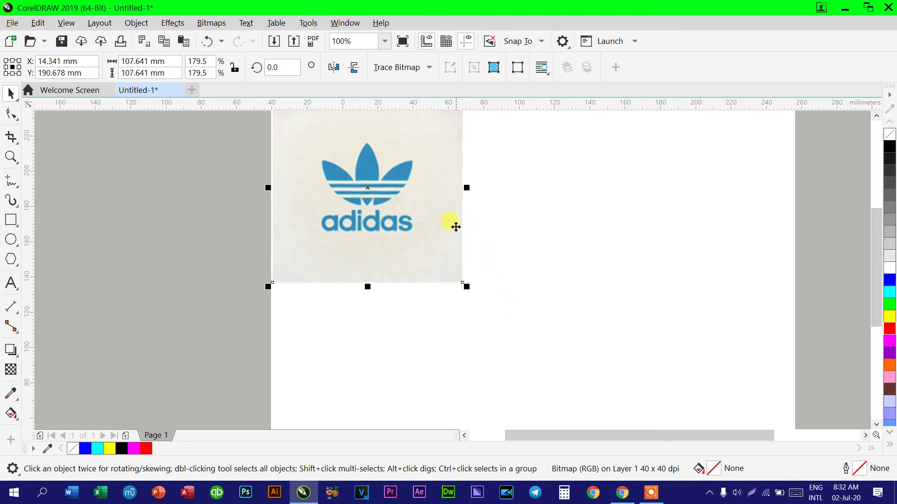
# Step: Move the enlarged adidas bitmap slightly right and down on the page
pyautogui.moveTo(409, 203); pyautogui.dragTo(427, 223)
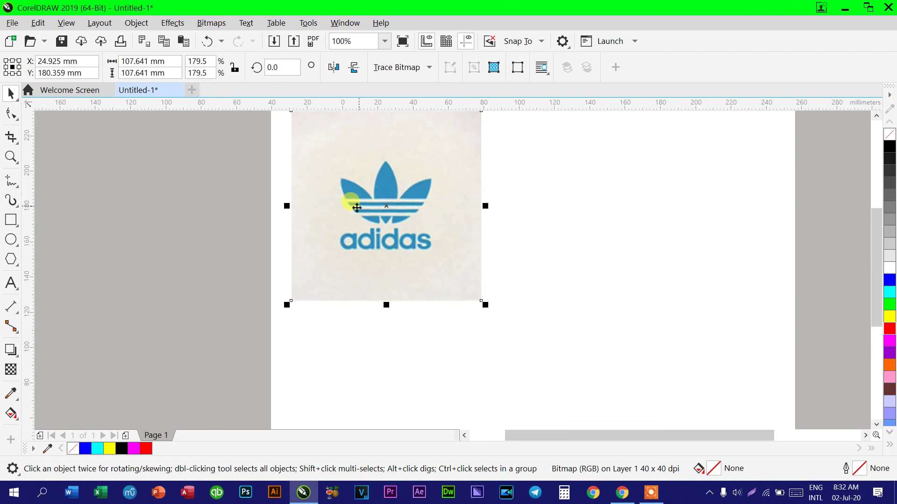
pyautogui.moveTo(412, 243); pyautogui.dragTo(416, 256)
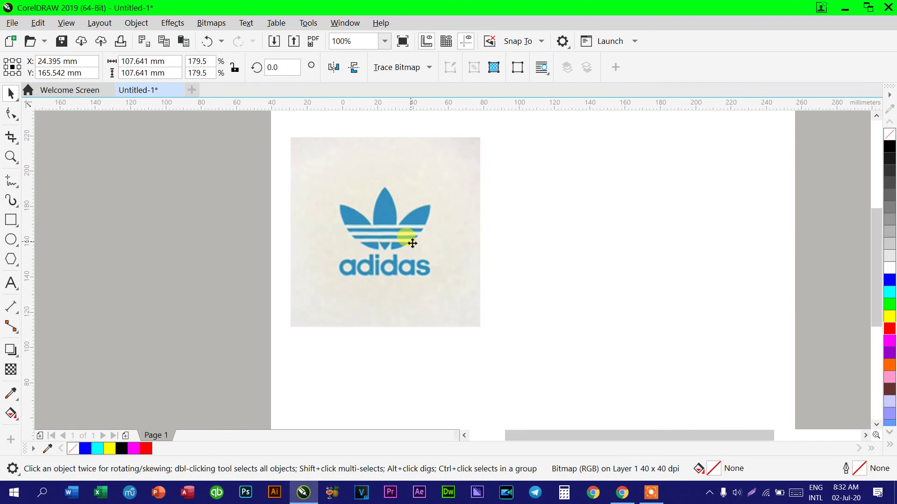
pyautogui.moveTo(411, 246); pyautogui.dragTo(411, 236)
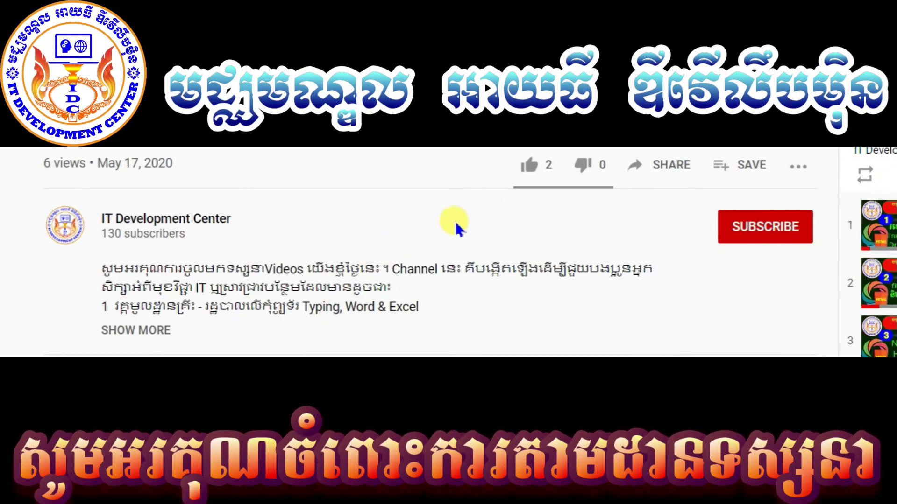
# Step: Like the video, subscribe to IT Development Center, and set the notification bell to All
pyautogui.click(531, 164)
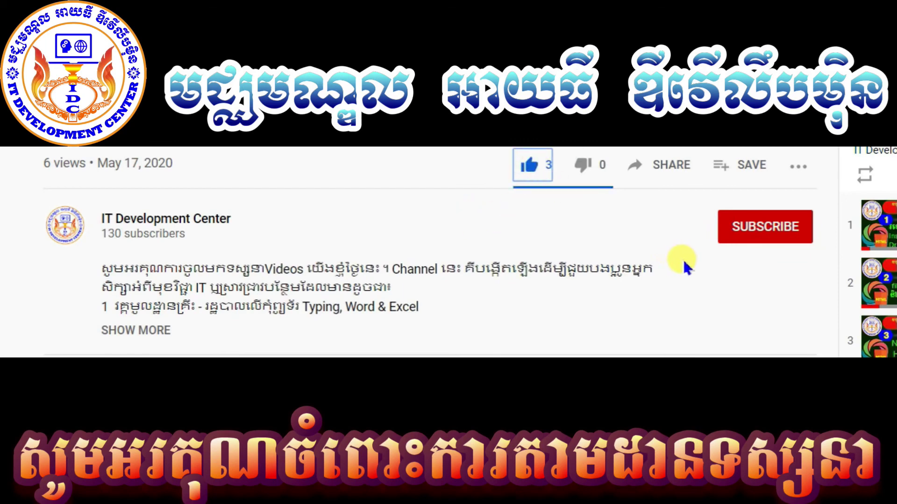
pyautogui.click(749, 228)
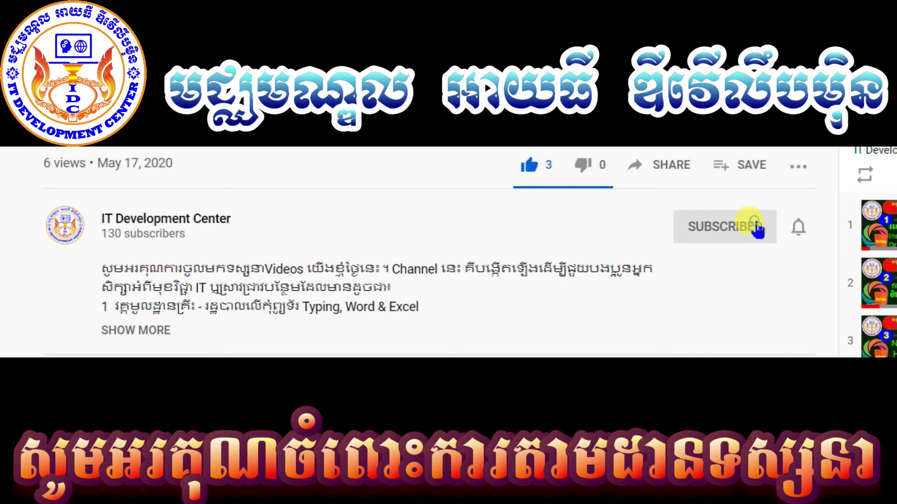
pyautogui.click(798, 227)
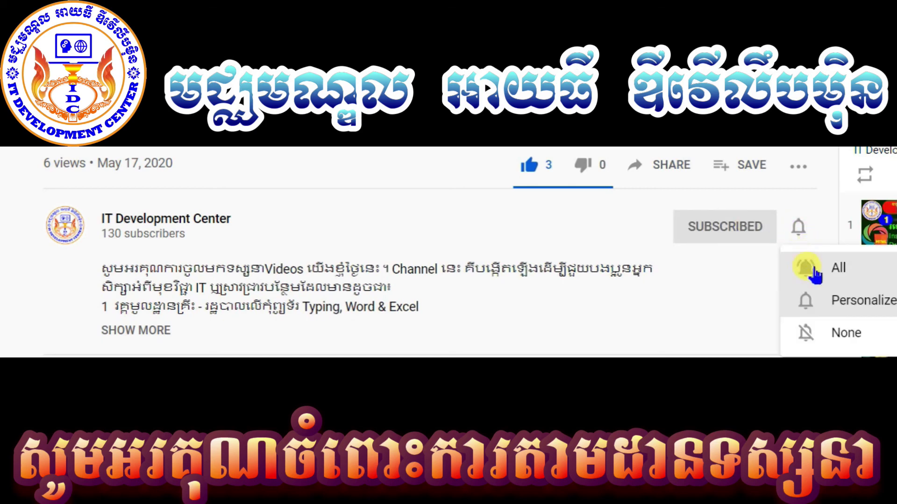
pyautogui.click(813, 273)
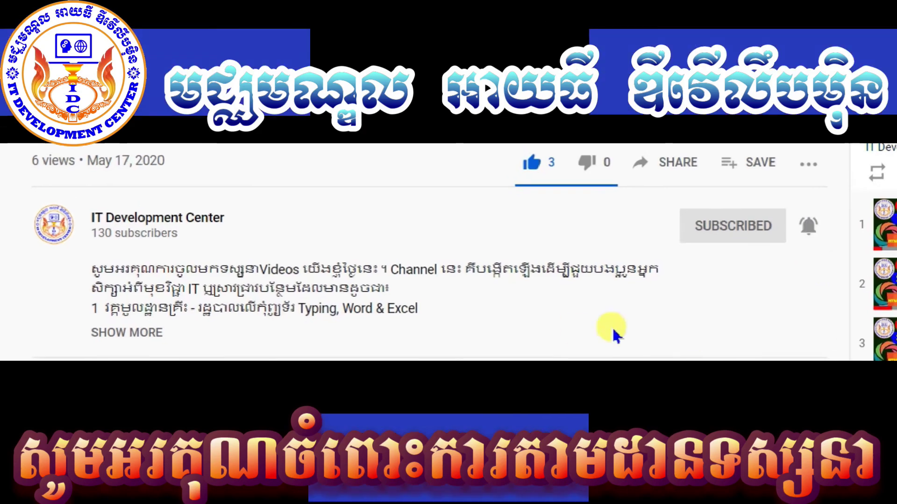